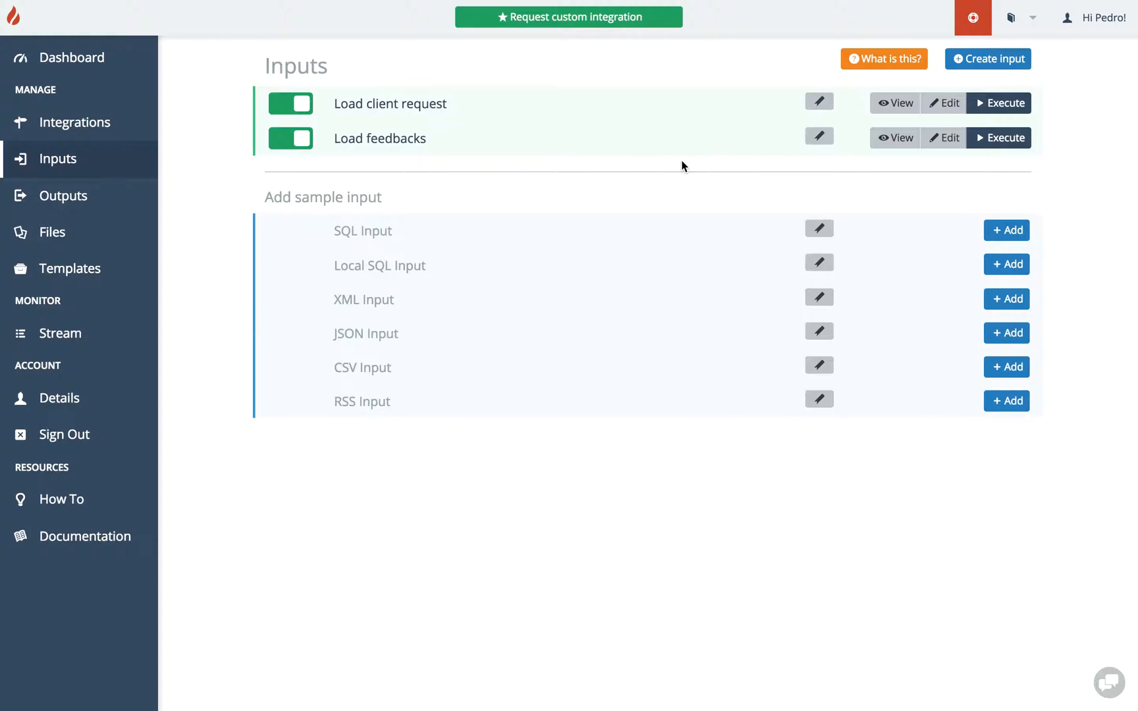
Start a new input and choose the Scheduled input type.
left_click(986, 60)
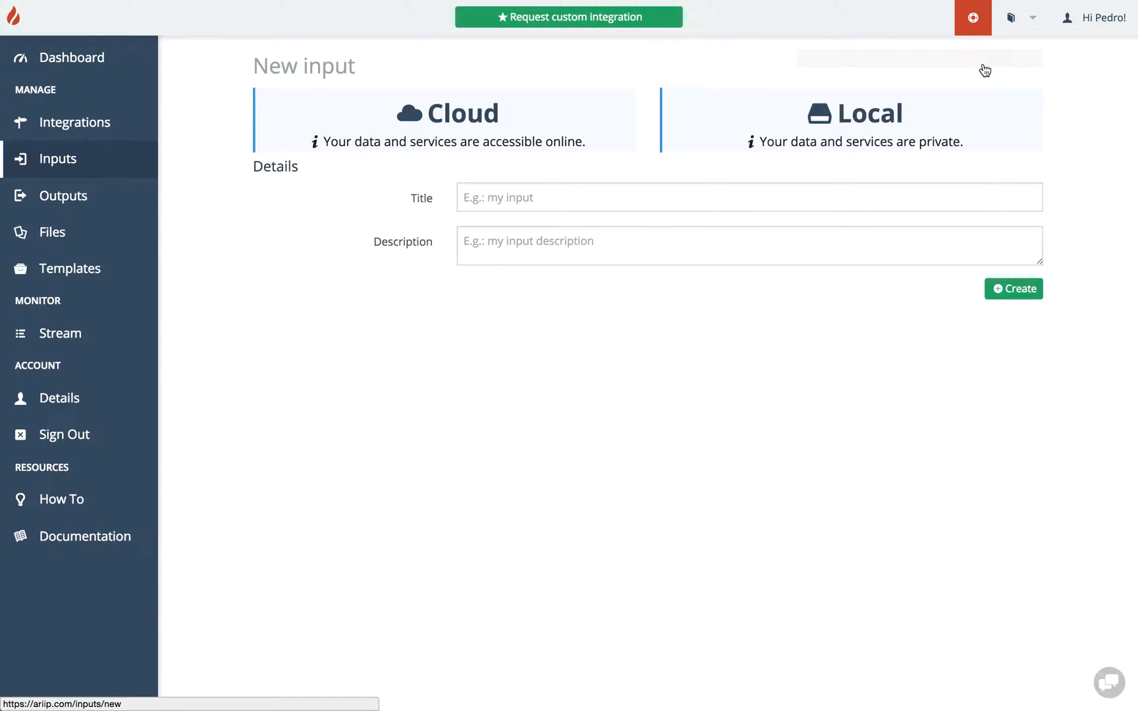
left_click(860, 118)
left_click(486, 114)
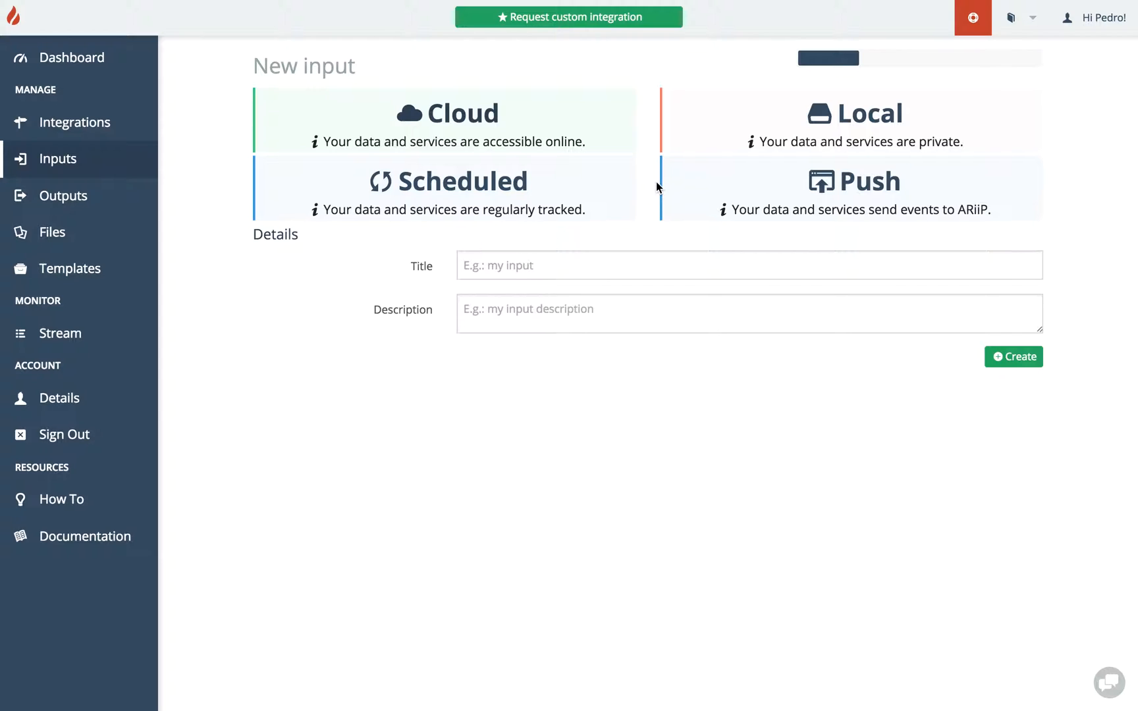
left_click(499, 191)
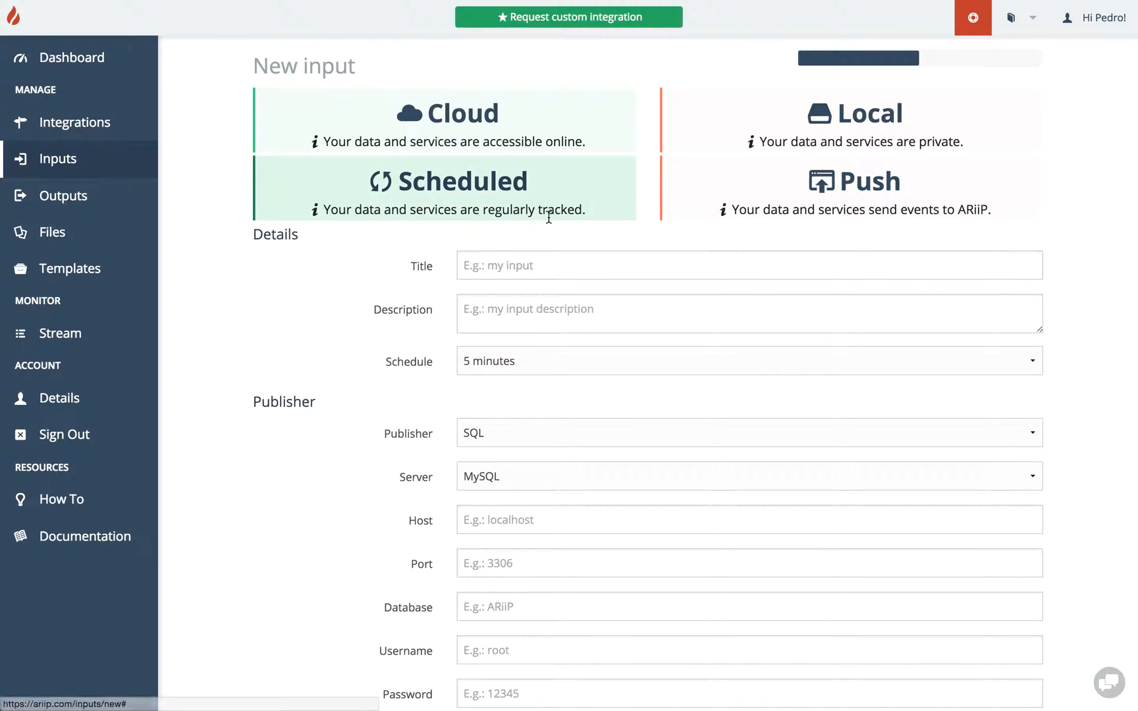
left_click(897, 198)
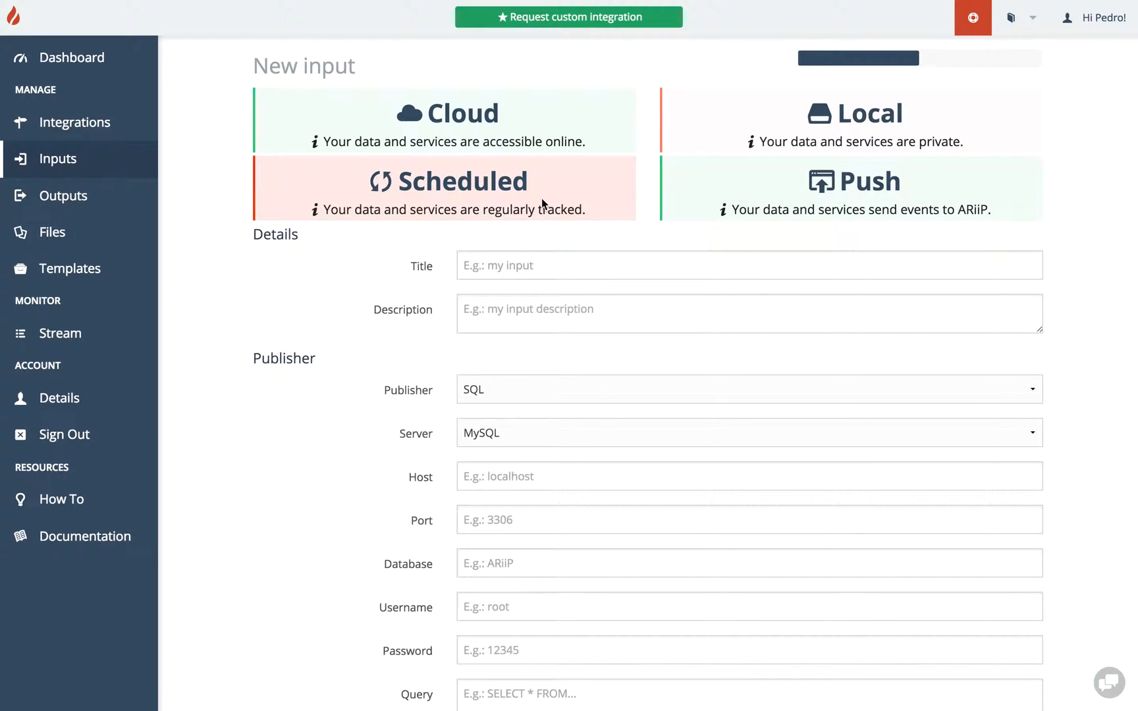
left_click(512, 195)
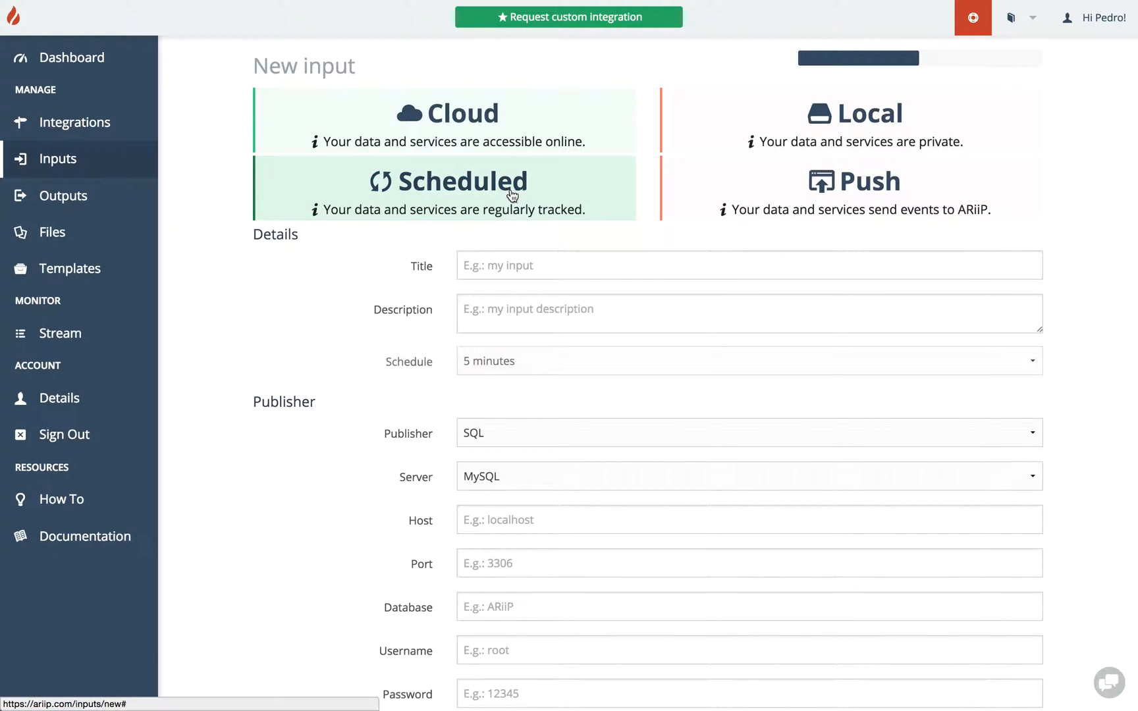
Give the input the title and description 'test input' and set its schedule to 1 hour.
left_click(511, 270)
type("test inpt")
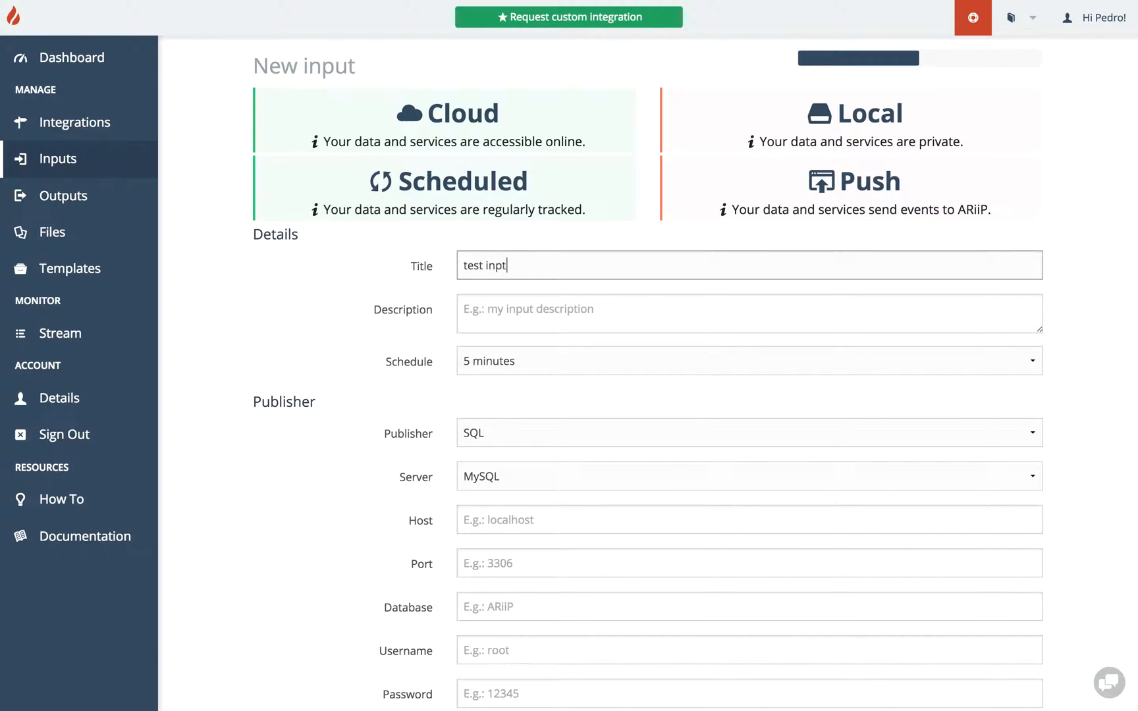
key("BackSpace")
type("ut")
key("Tab")
type("test input")
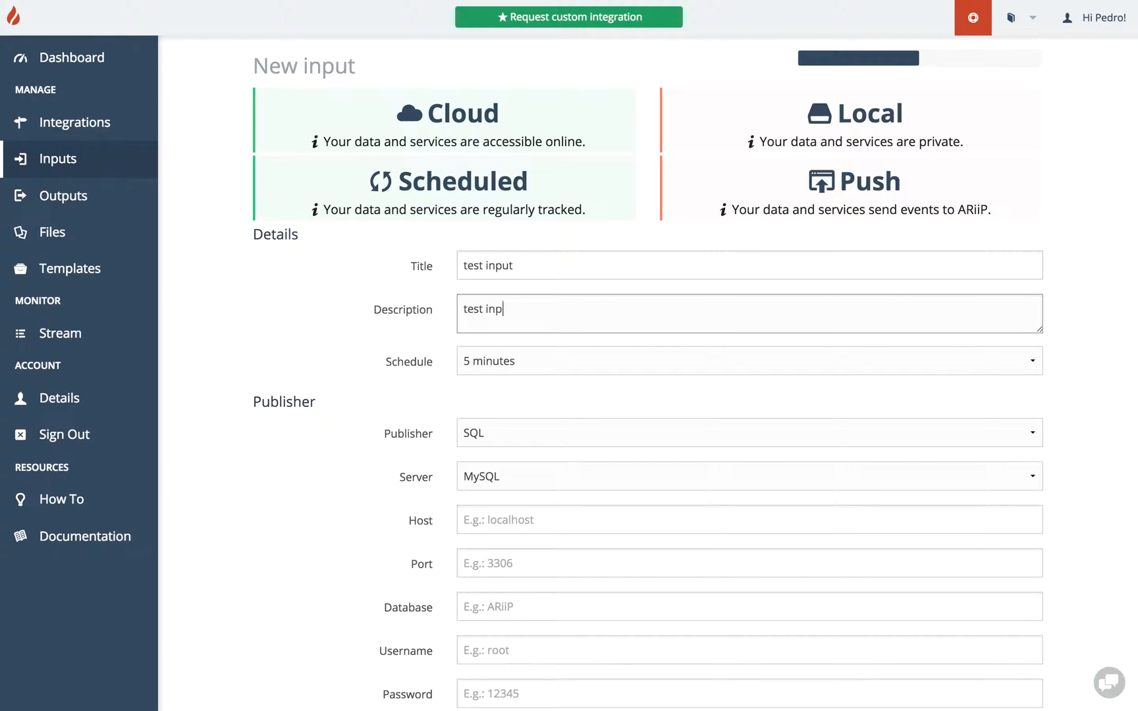
left_click(536, 361)
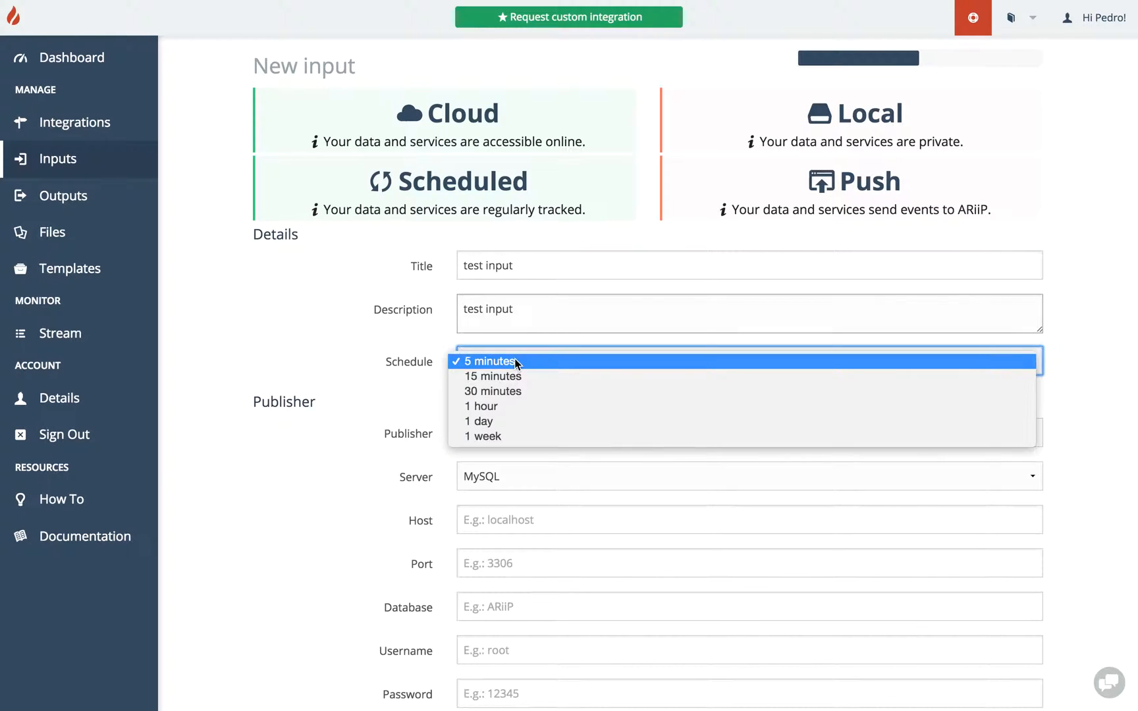
left_click(498, 405)
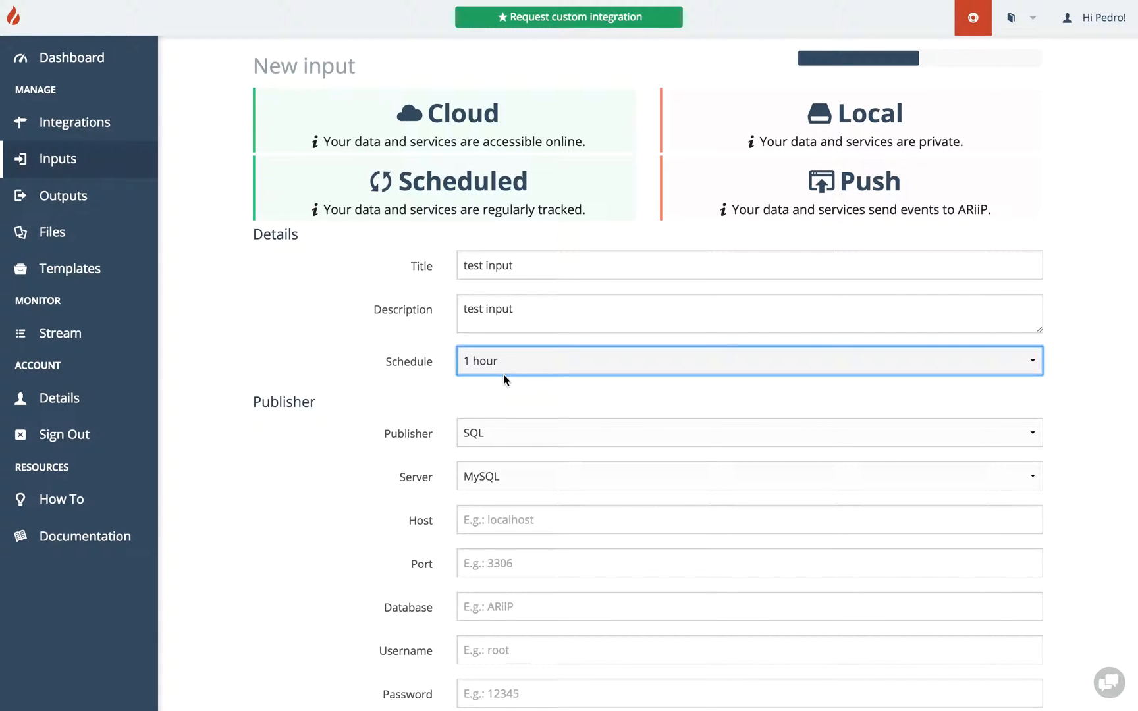
Set the publisher to CSV.
scroll(442, 421, "down", 5)
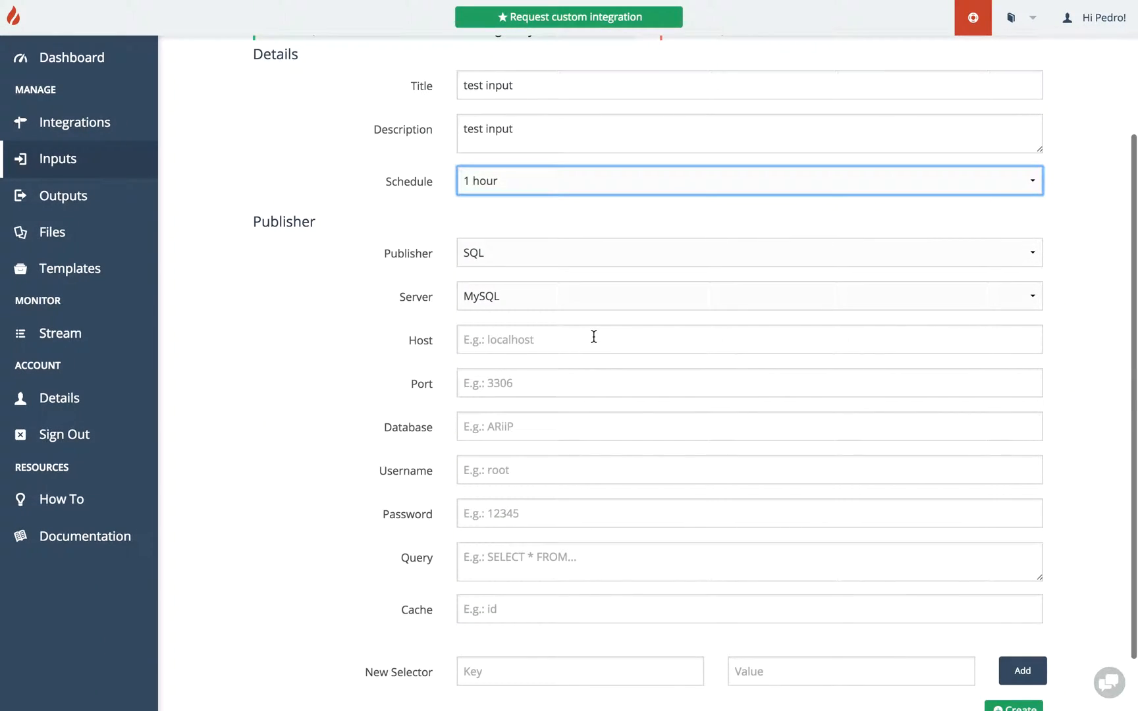
left_click(500, 264)
left_click(501, 267)
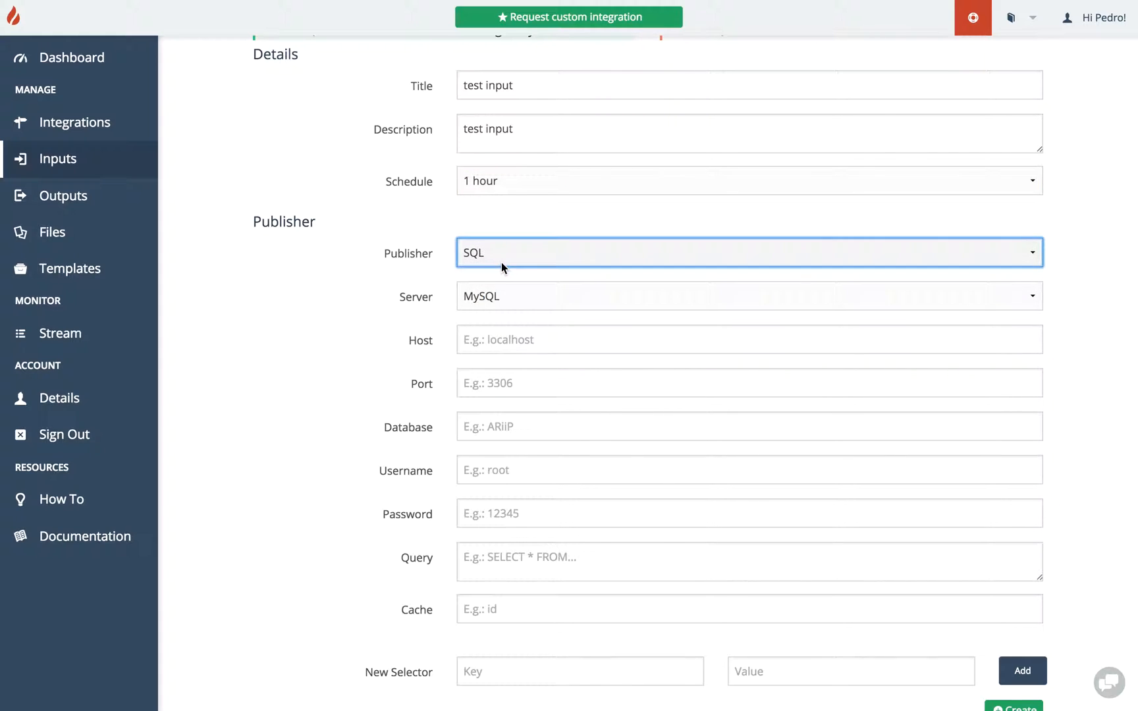
left_click(499, 406)
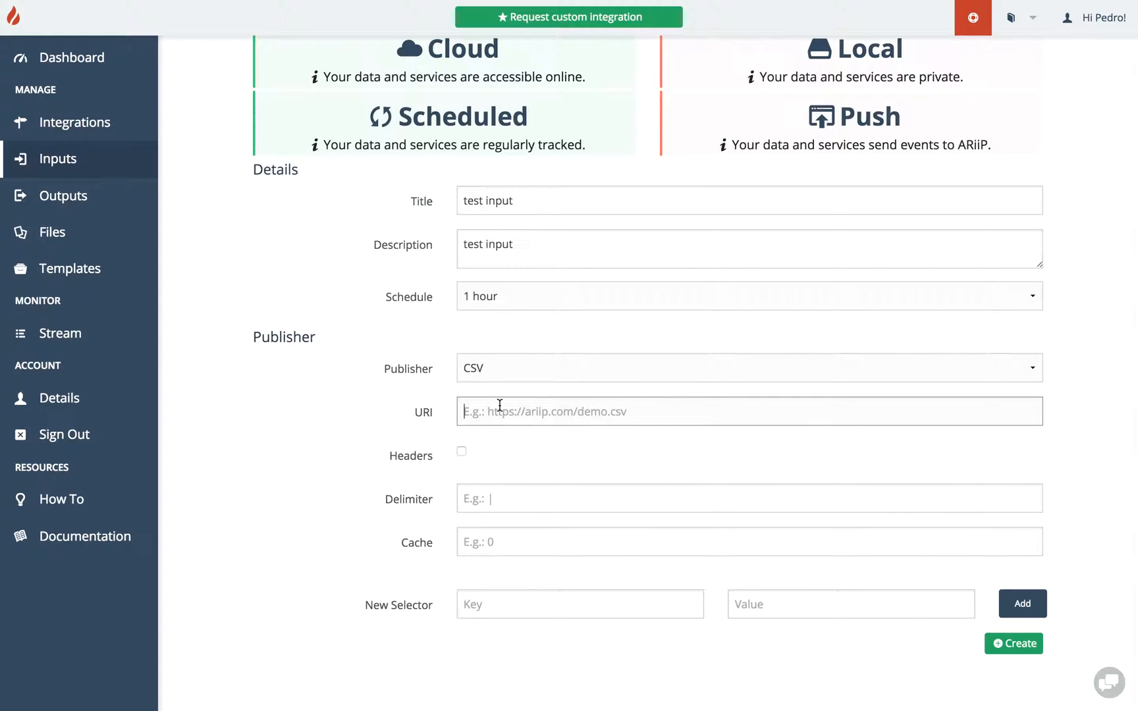
type(";")
key("BackSpace")
type("https://ariip.com")
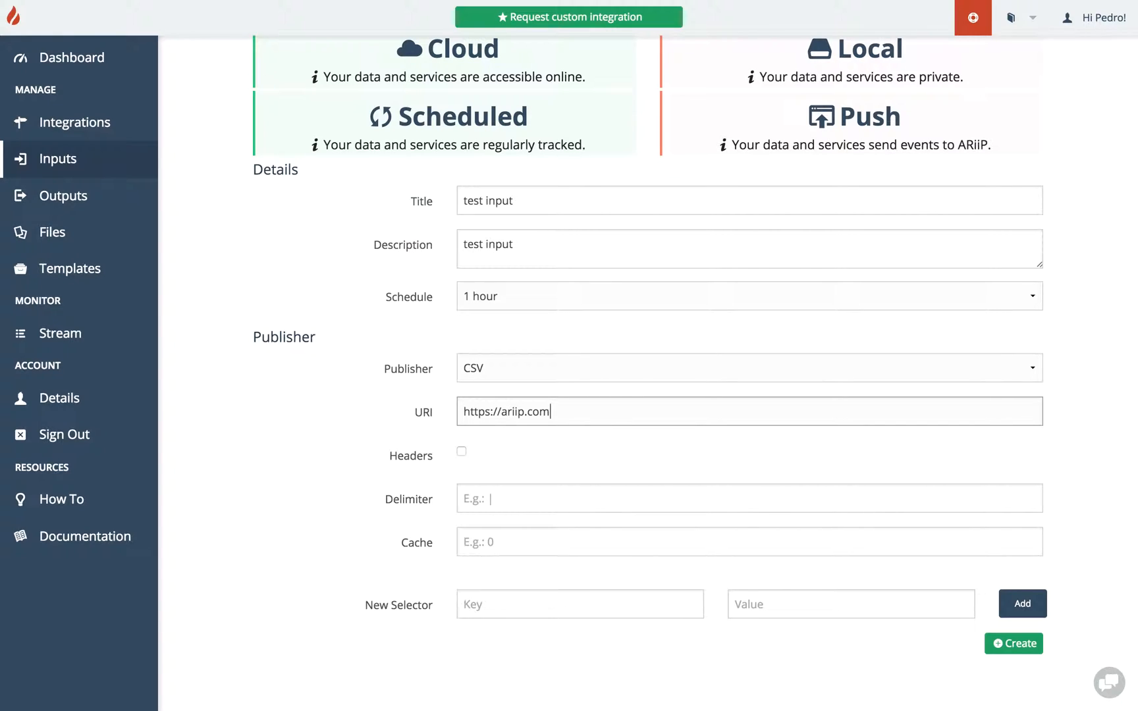
type("/demo.csv")
left_click(463, 455)
left_click(486, 495)
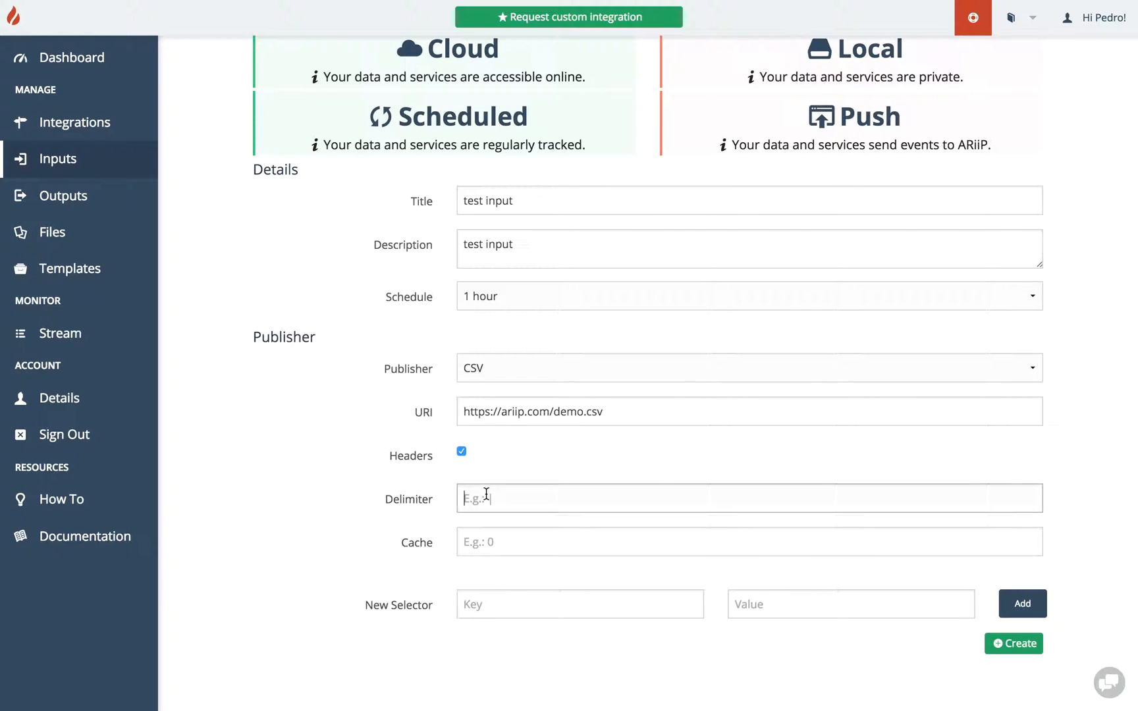
left_click(481, 541)
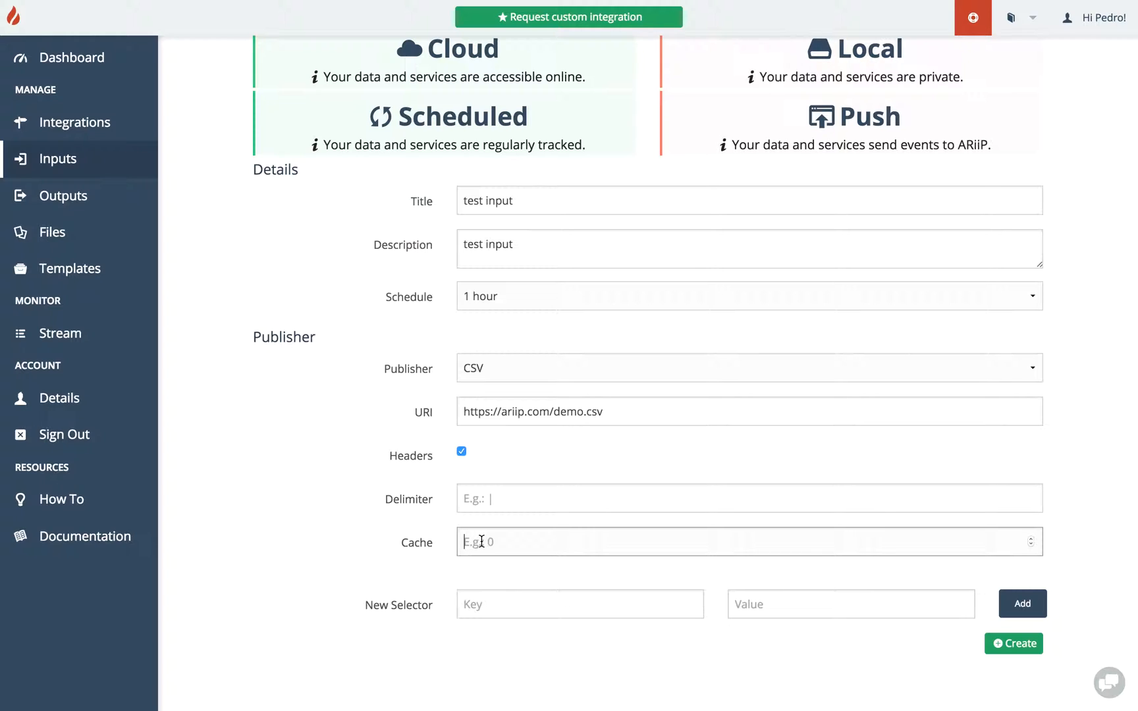
type("0")
Add a selector with key name and value 1.
left_click(530, 604)
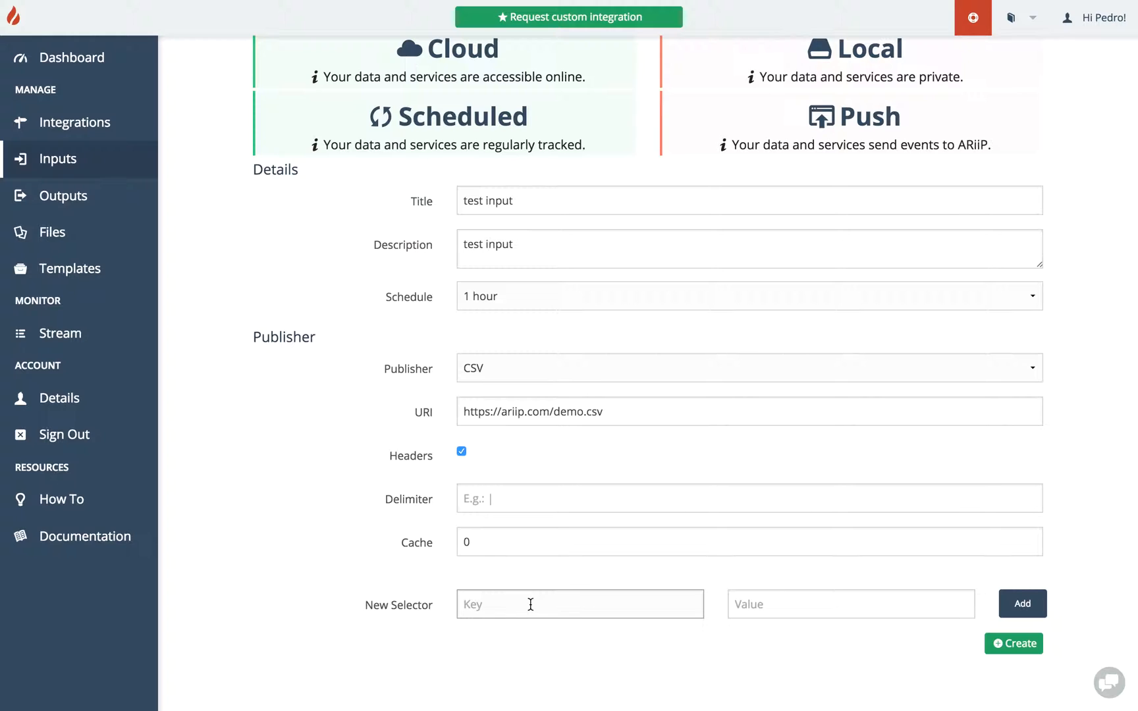
type("name")
left_click(778, 612)
type("1")
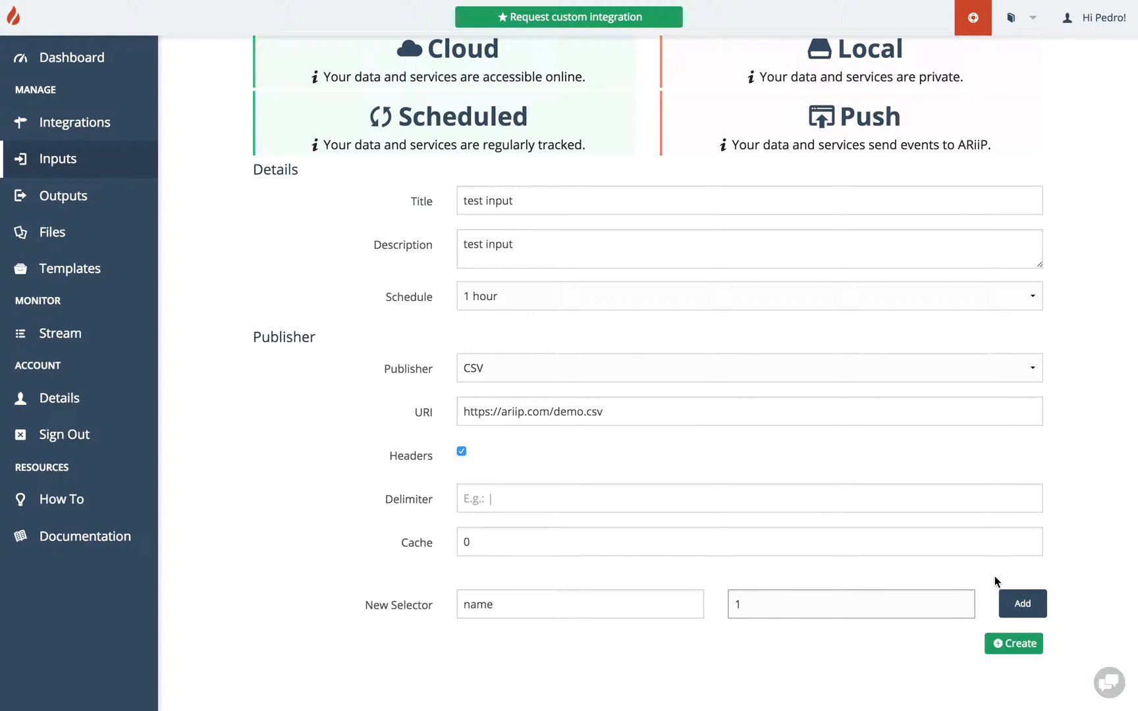
left_click(1022, 604)
Add a selector with key email and value 2.
left_click(622, 646)
type("email")
left_click(767, 646)
type("2")
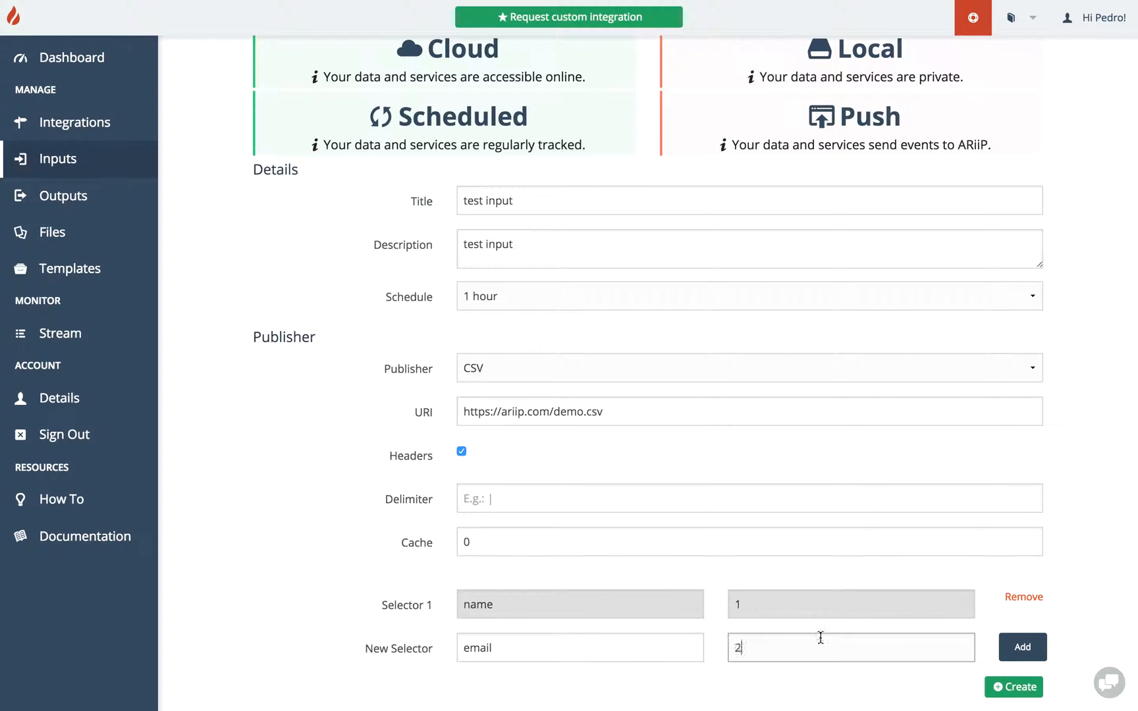
left_click(1006, 648)
Add a selector with key message and value 3.
scroll(715, 653, "down", 1)
left_click(685, 661)
type("message")
left_click(766, 660)
type("3")
scroll(954, 612, "down", 1)
left_click(1019, 633)
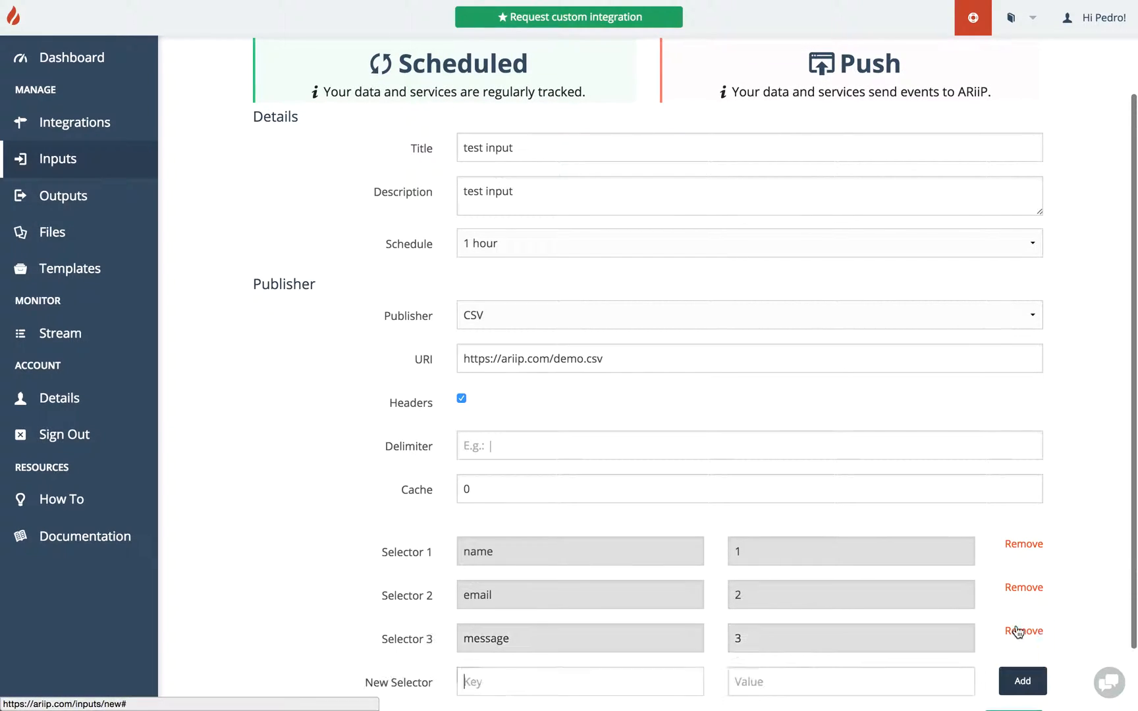
Switch the publisher back to SQL.
scroll(1017, 629, "down", 3)
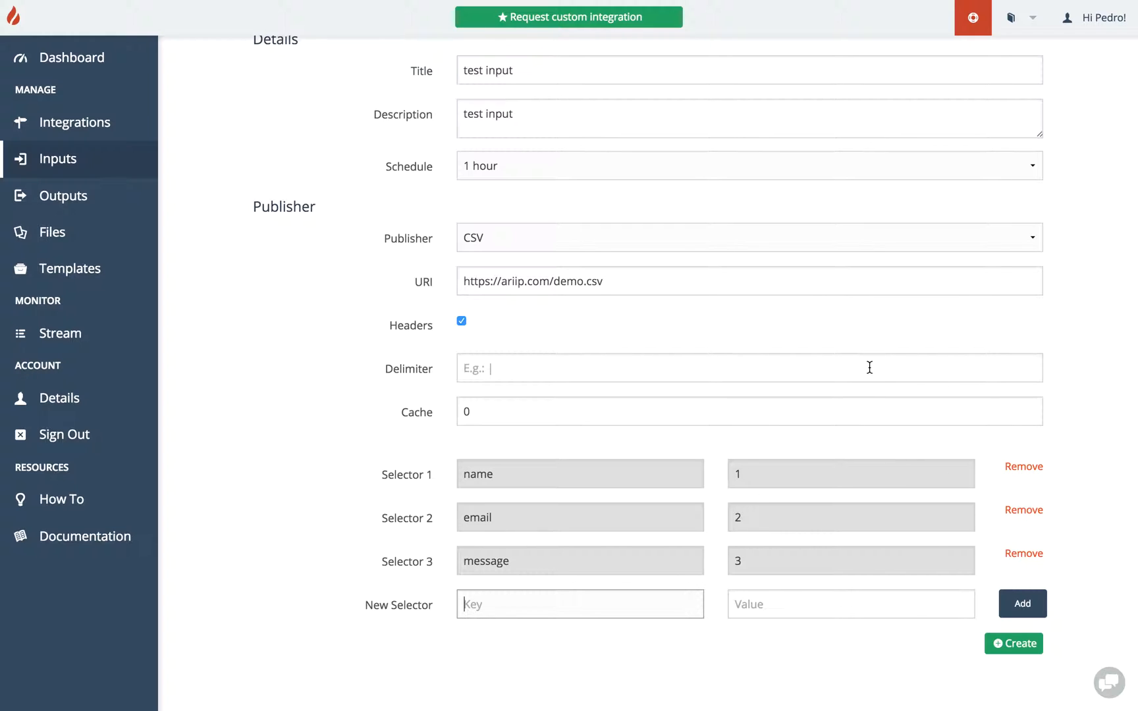
left_click(637, 237)
key("Escape")
key("Up")
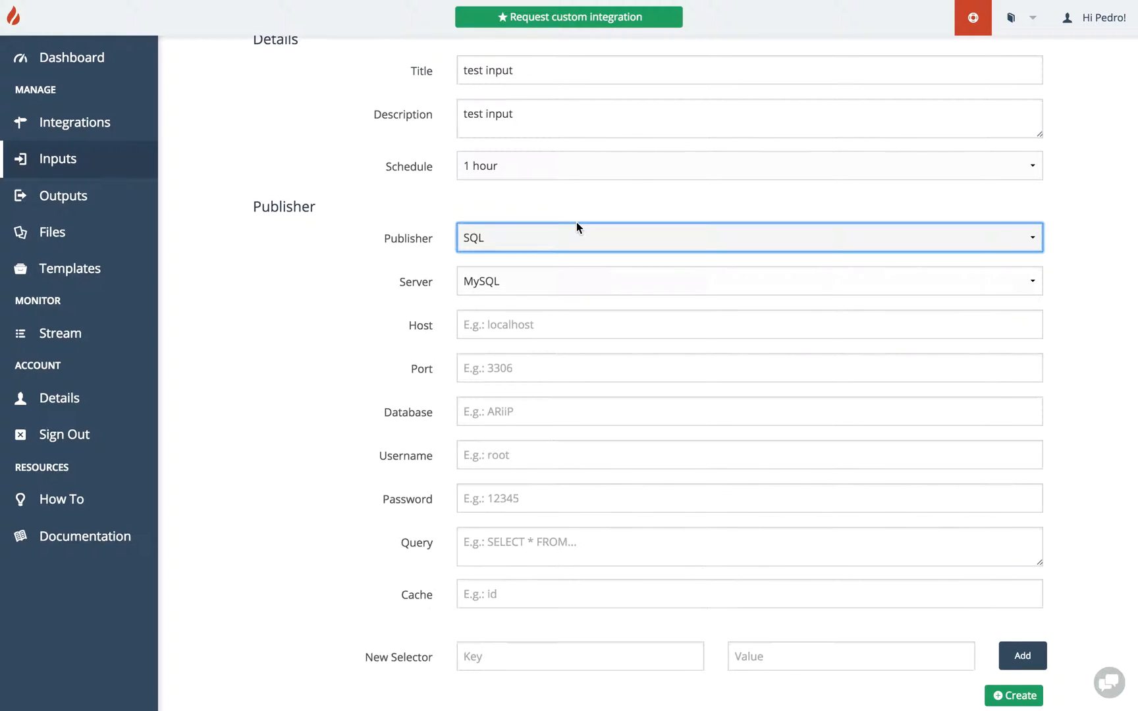
scroll(521, 319, "down", 2)
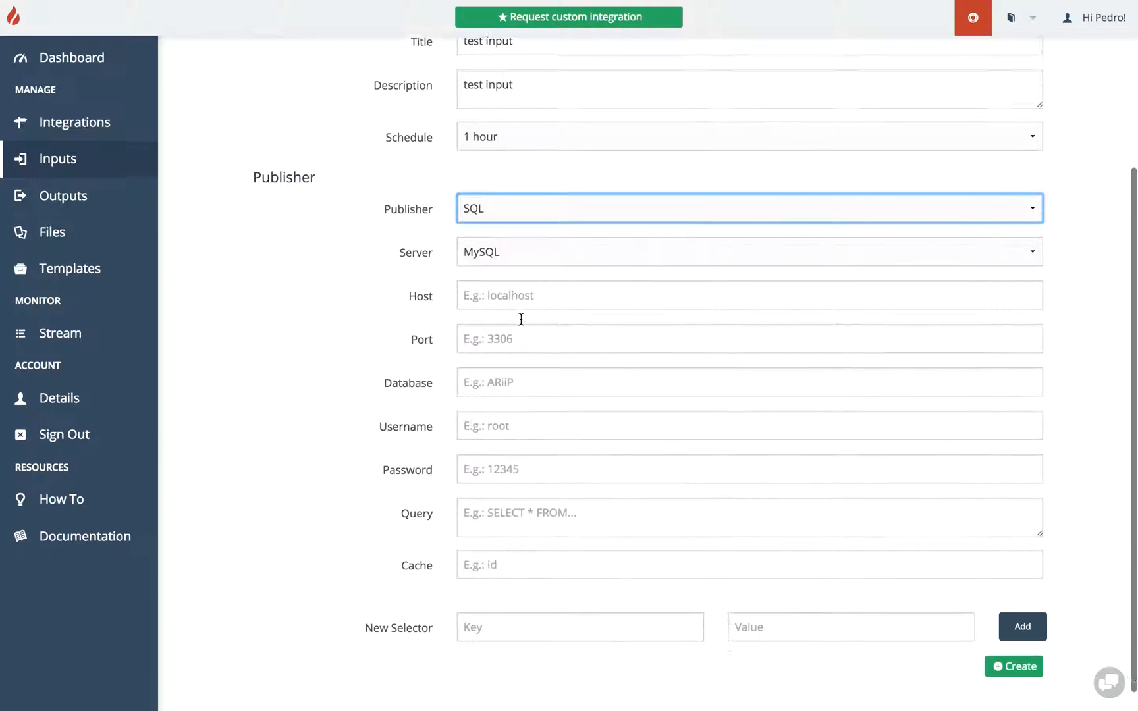
left_click(532, 284)
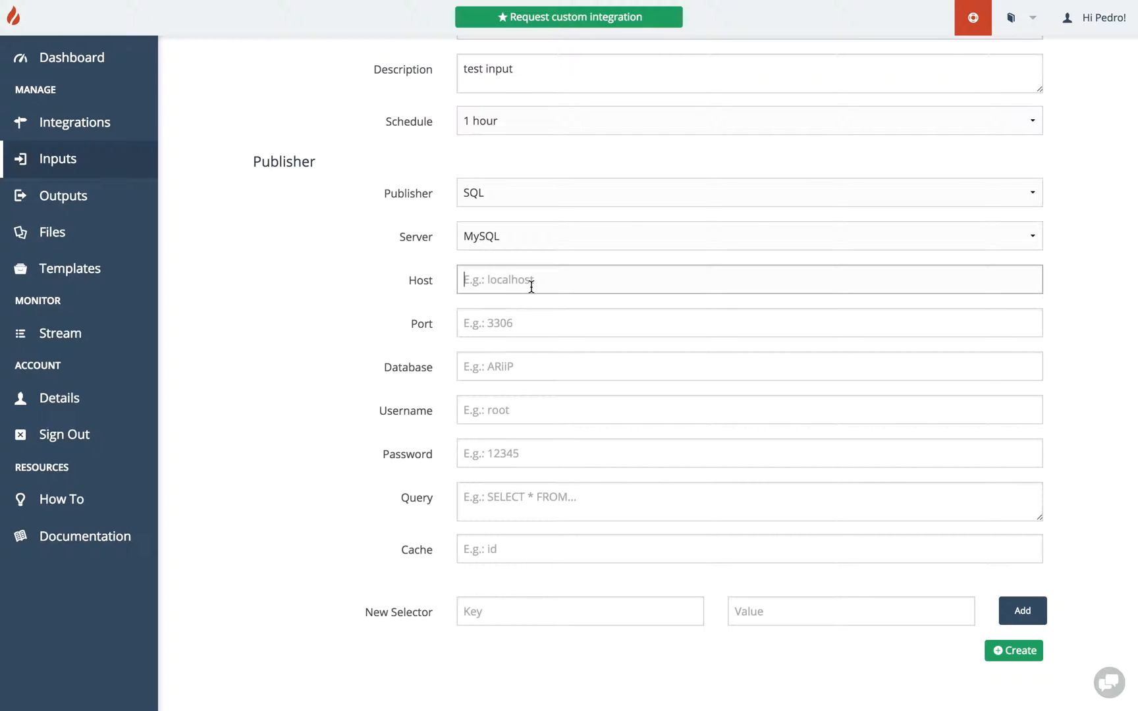
type("https://ariip.com")
left_click(515, 326)
type("3306")
key("Tab")
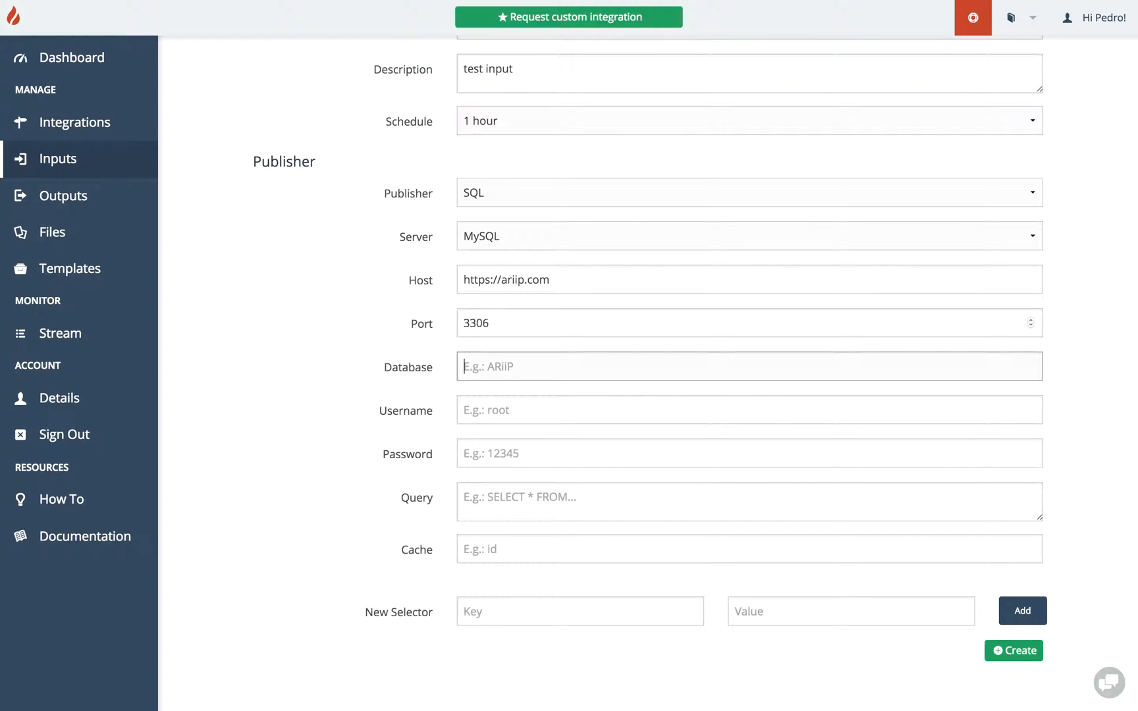
Fill in the database ariip, the username user, and the database password.
type("ariip")
key("Tab")
type("user")
key("Tab")
type("pwd")
key("Tab")
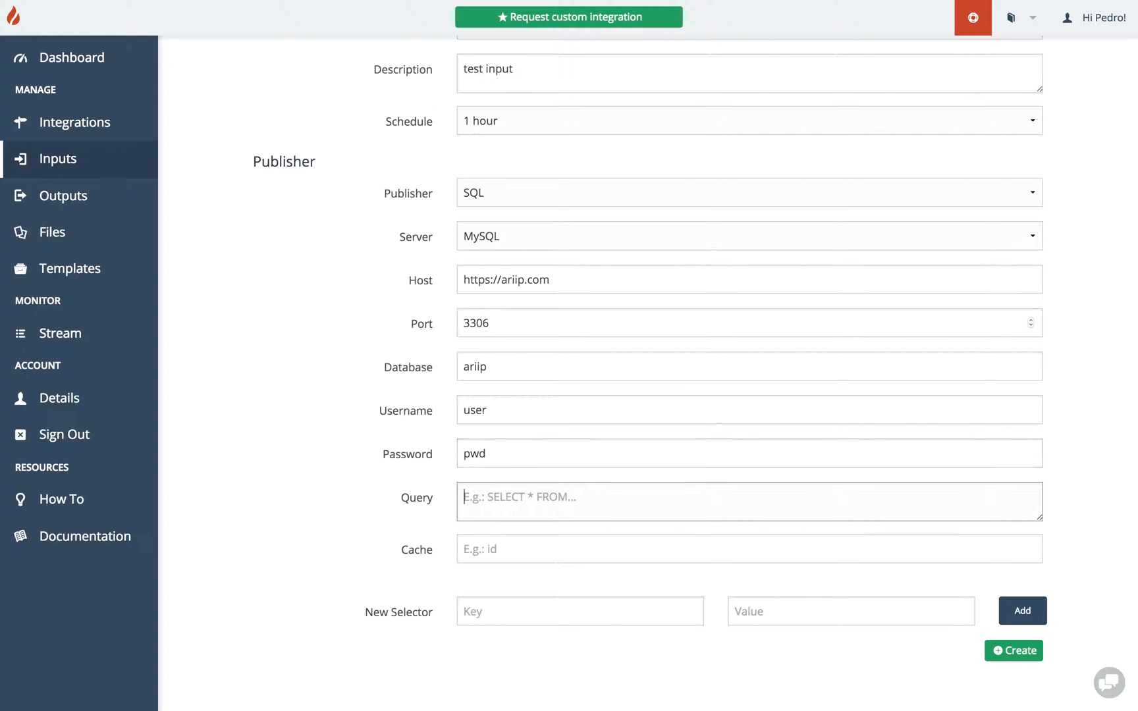
Set the query to SELECT * FROM articles; and the cache to id.
type("SELECT * ")
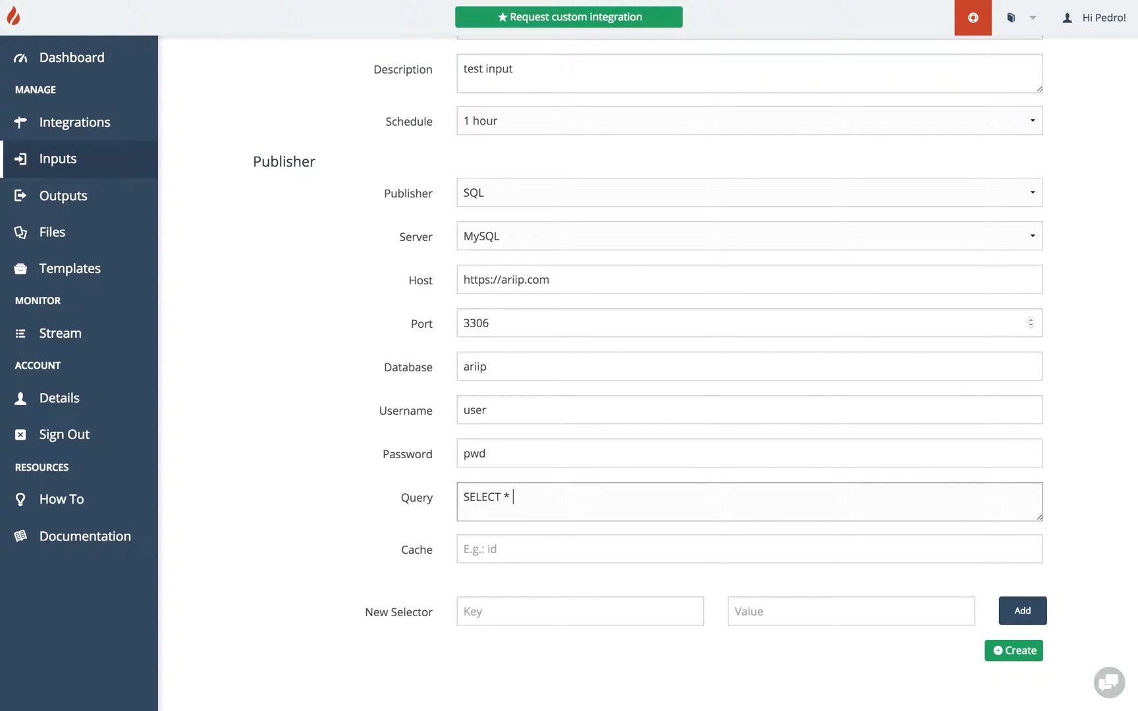
type("FROM articles;")
left_click(489, 555)
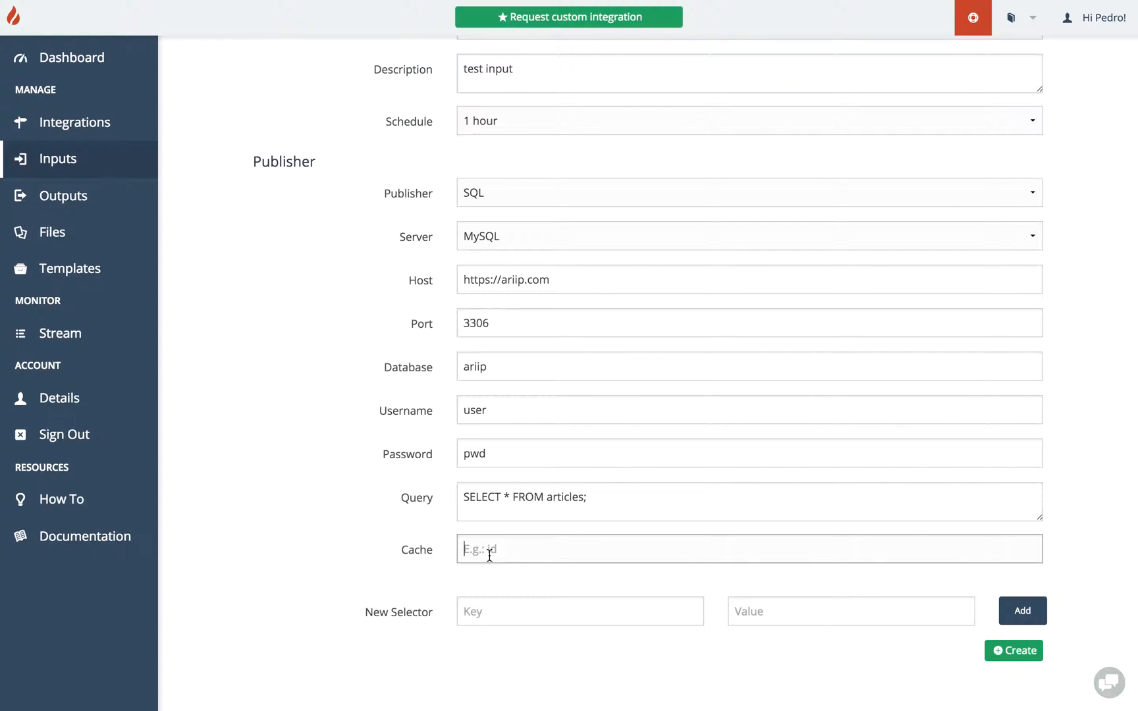
type("id")
Add a selector with key title and value title.
left_click(488, 605)
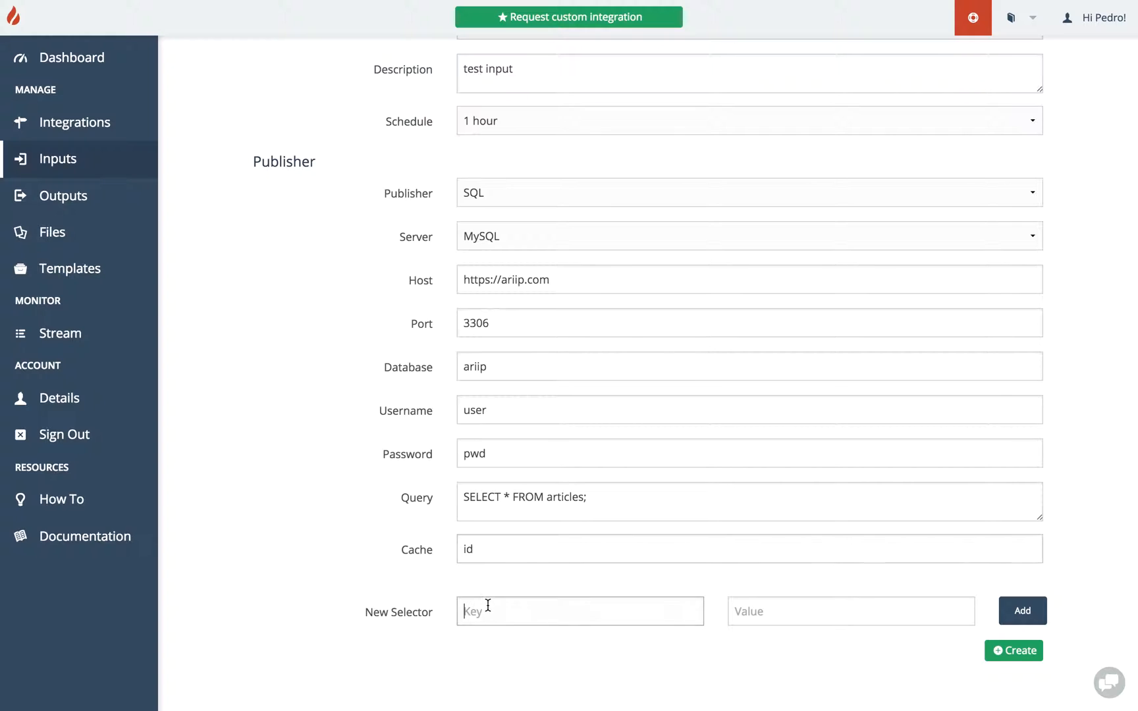
type("title")
left_click(793, 617)
type("title")
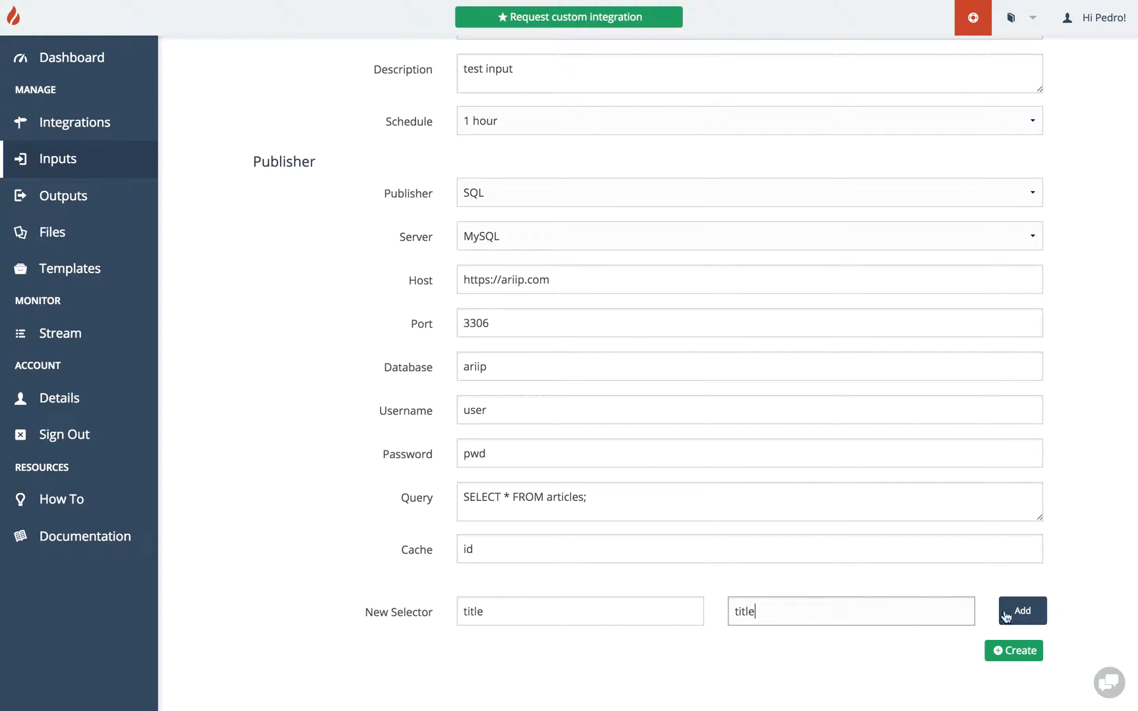
left_click(1026, 610)
Add a selector with key author and value author.
type("author")
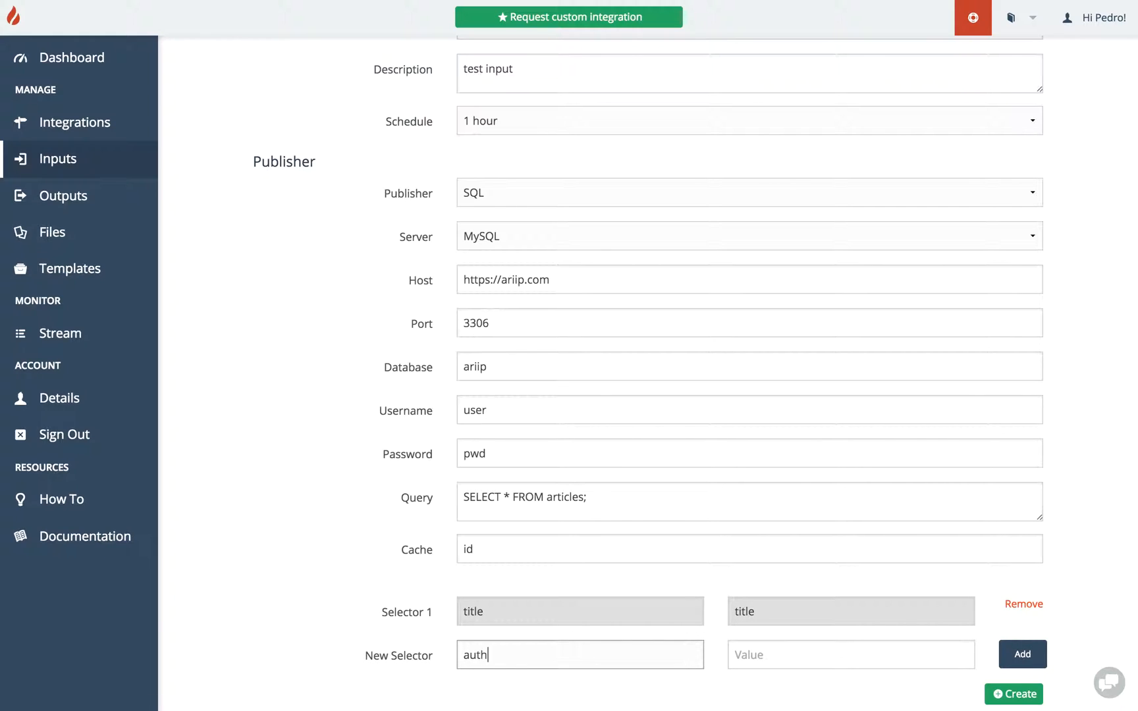
left_click(764, 654)
type("author")
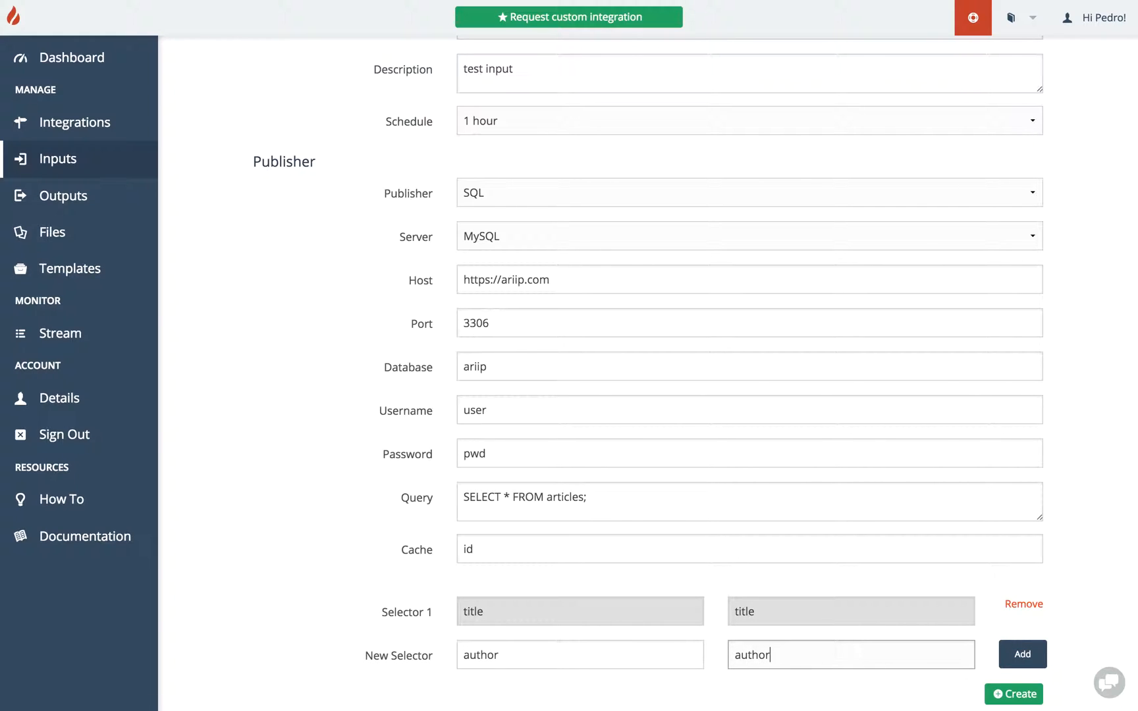
left_click(1012, 649)
Add a selector with key content and value body.
scroll(856, 619, "down", 3)
left_click(625, 603)
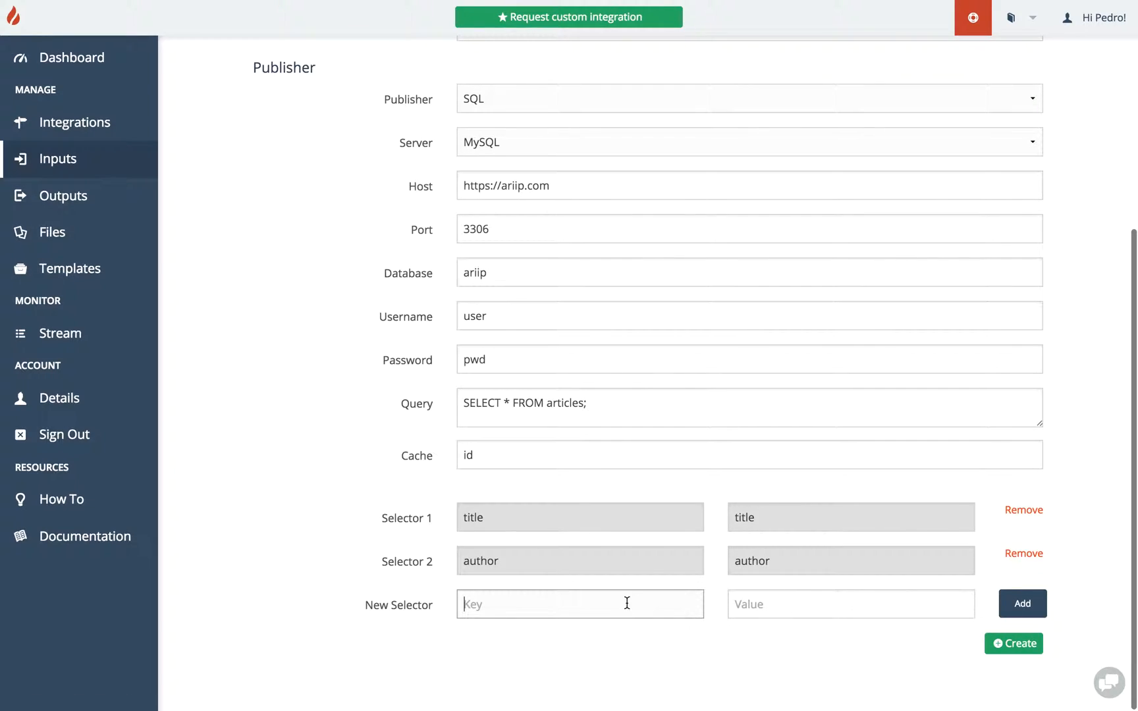
type("content")
left_click(759, 617)
type("co")
key("BackSpace")
key("BackSpace")
type("body")
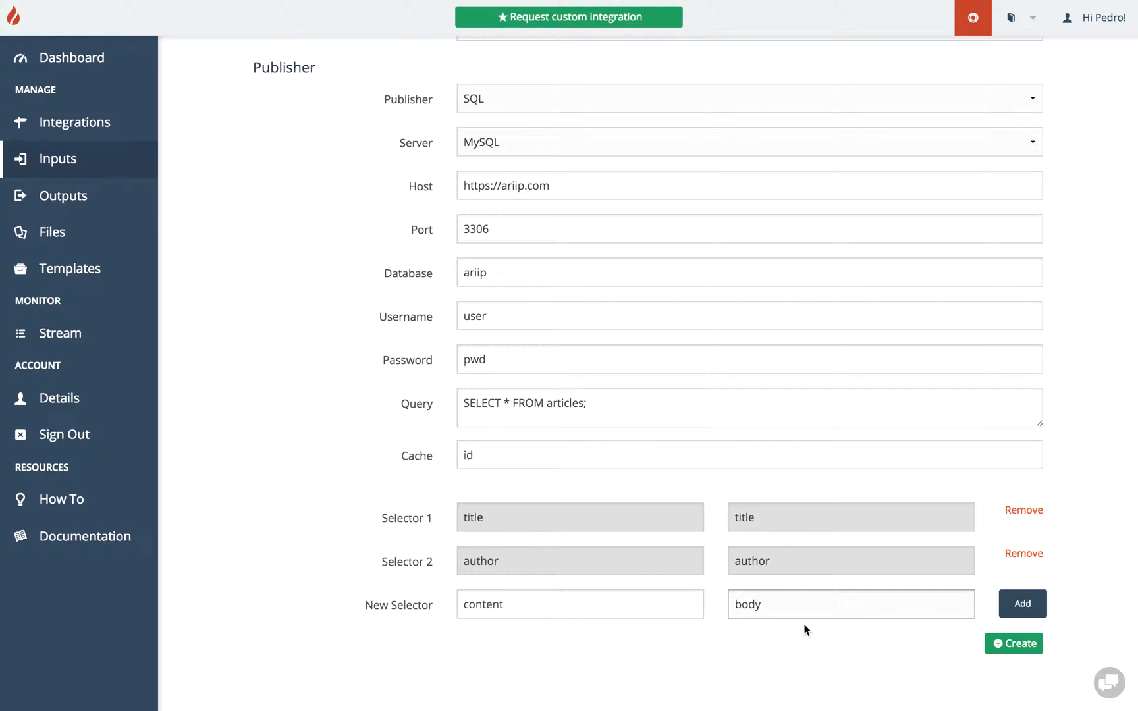
left_click(1021, 604)
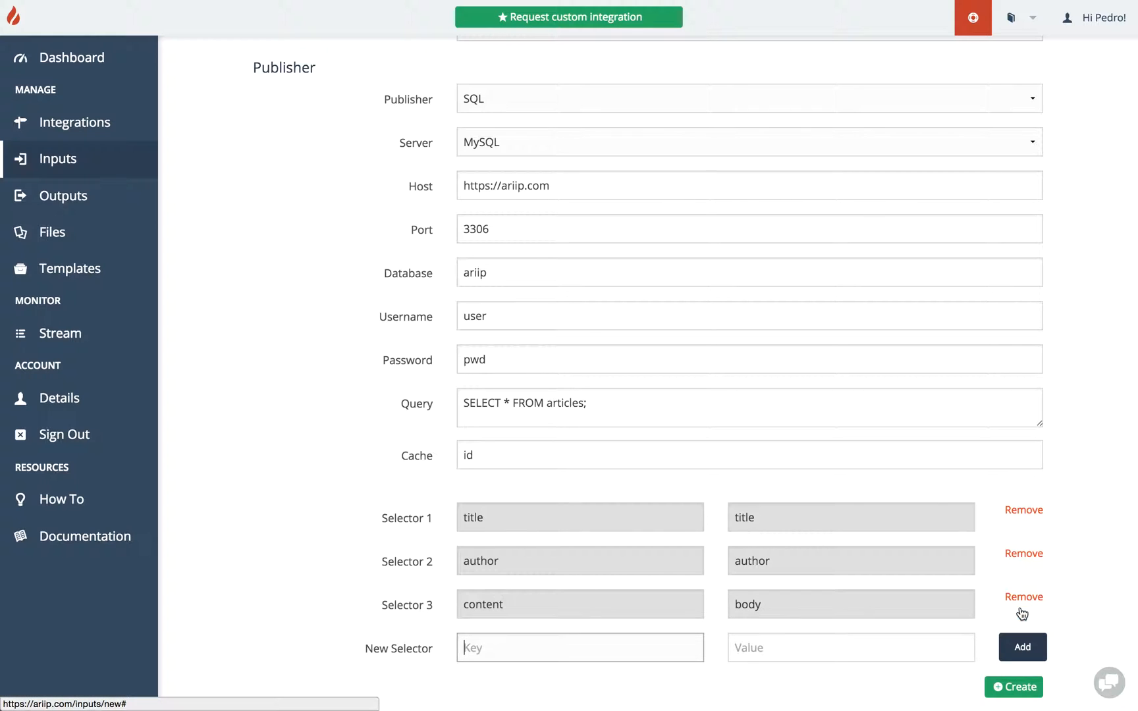
scroll(933, 493, "up", 3)
scroll(933, 488, "down", 3)
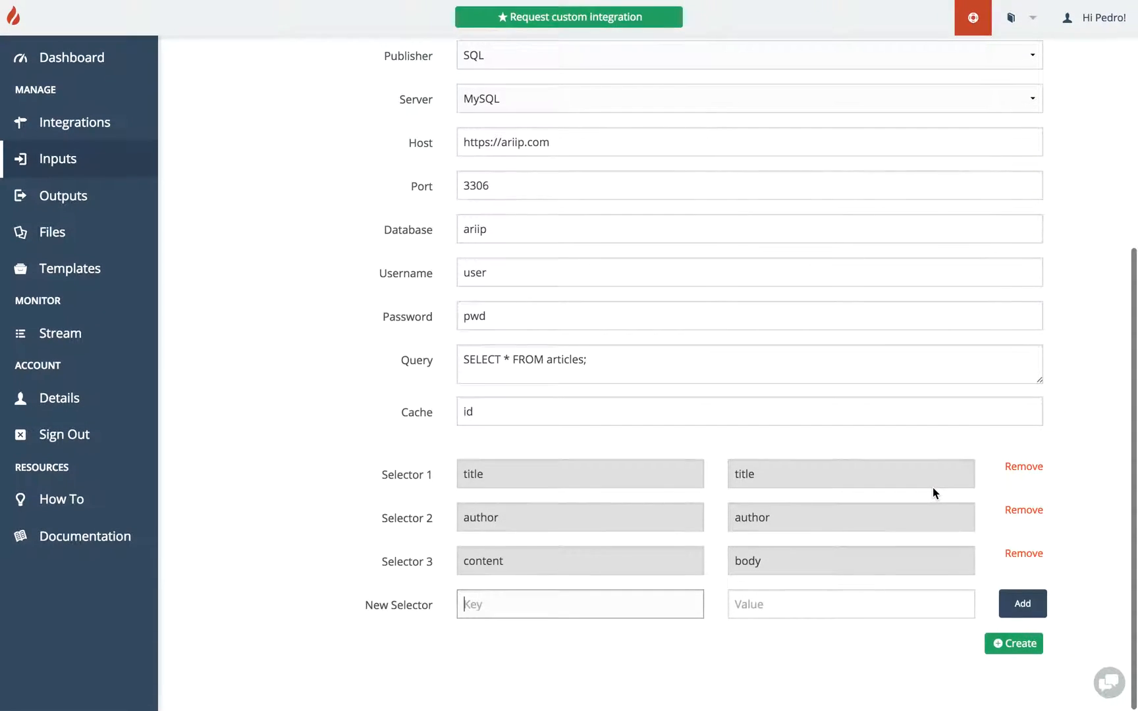
Turn on the help descriptions for the new input form's fields.
scroll(933, 493, "up", 4)
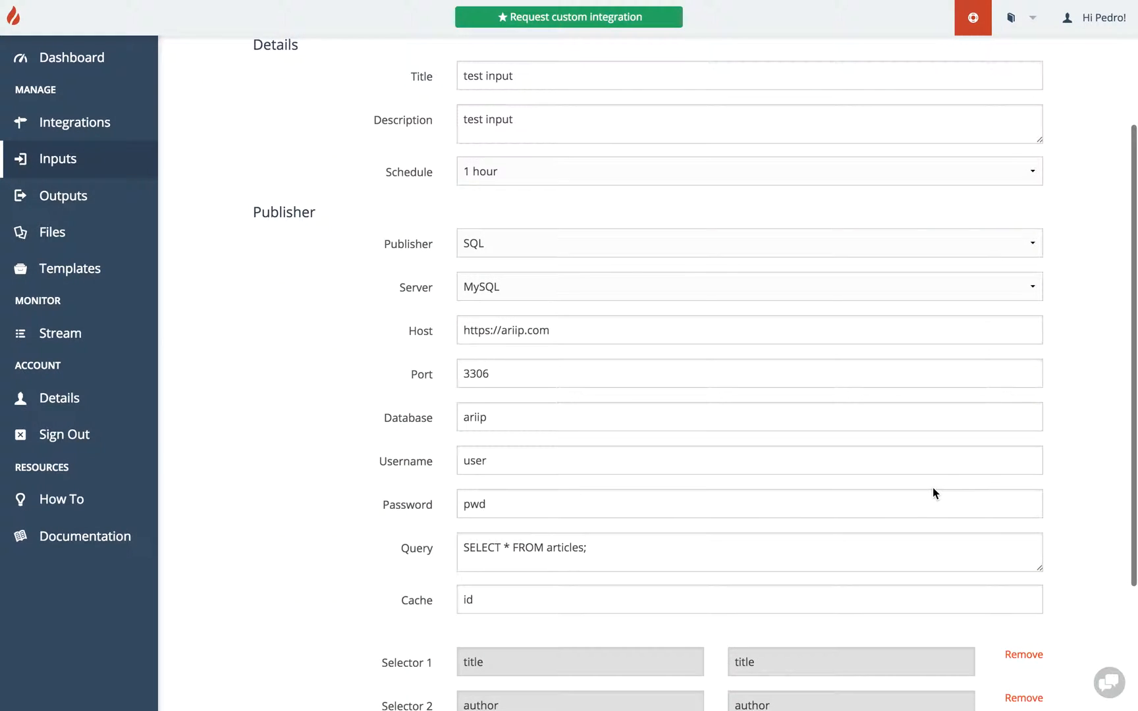
scroll(933, 492, "up", 4)
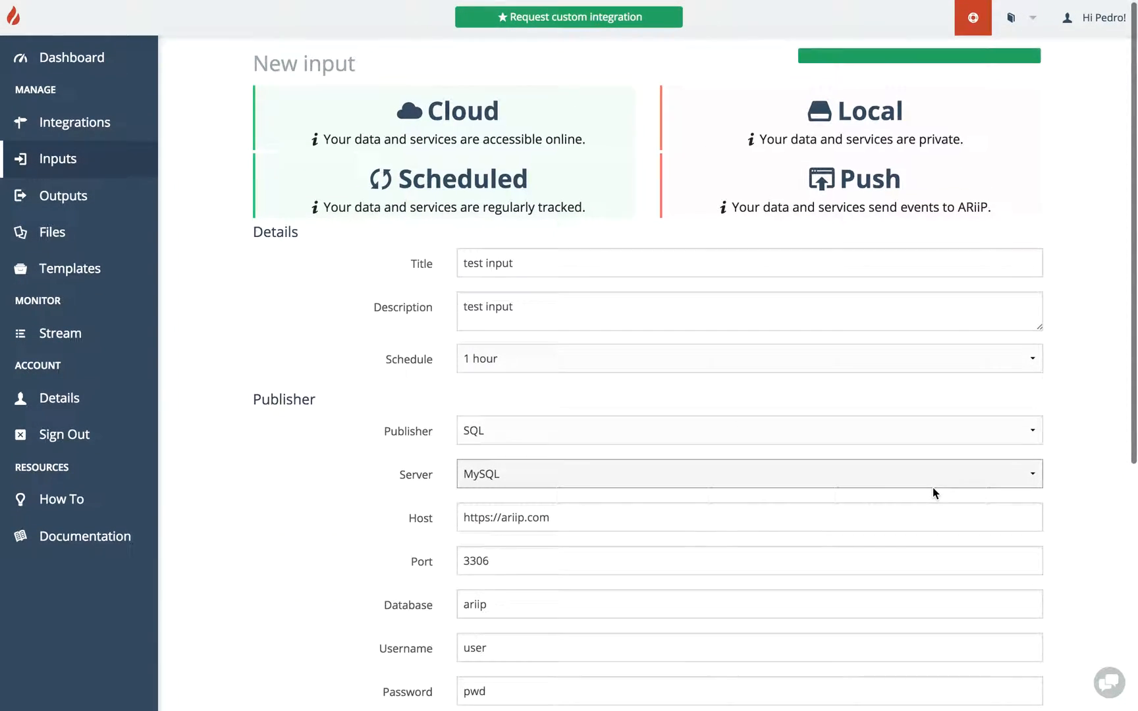
scroll(932, 490, "down", 2)
scroll(932, 488, "up", 2)
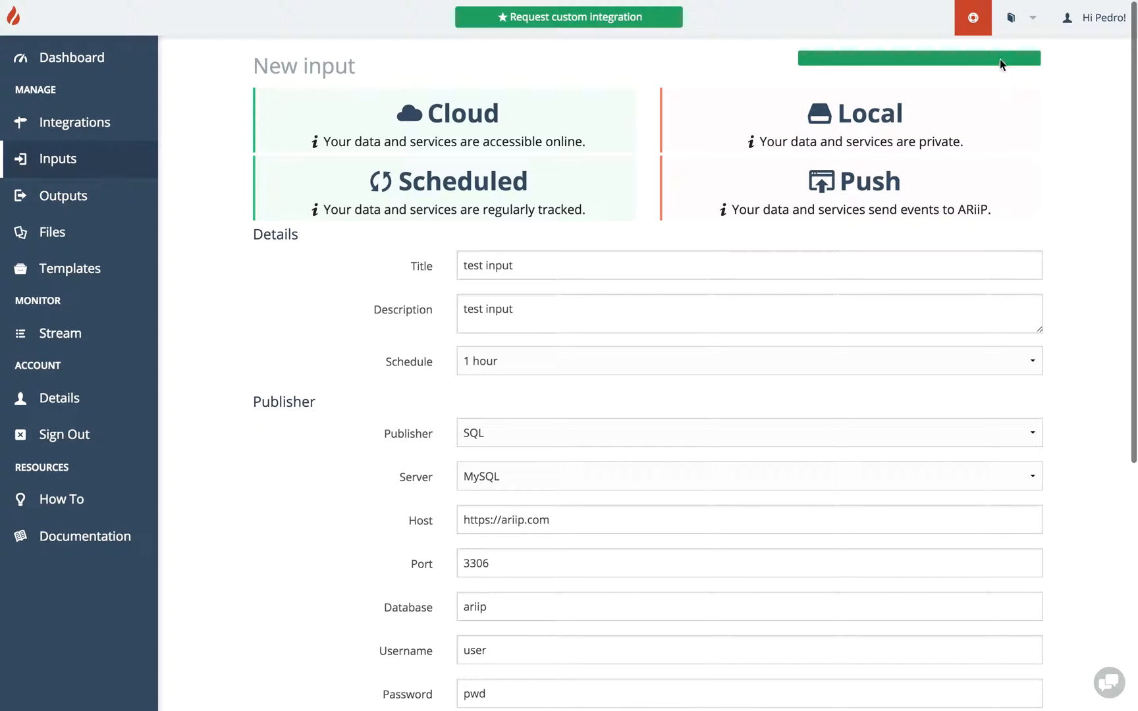
left_click(981, 23)
Create the new input.
scroll(724, 240, "down", 3)
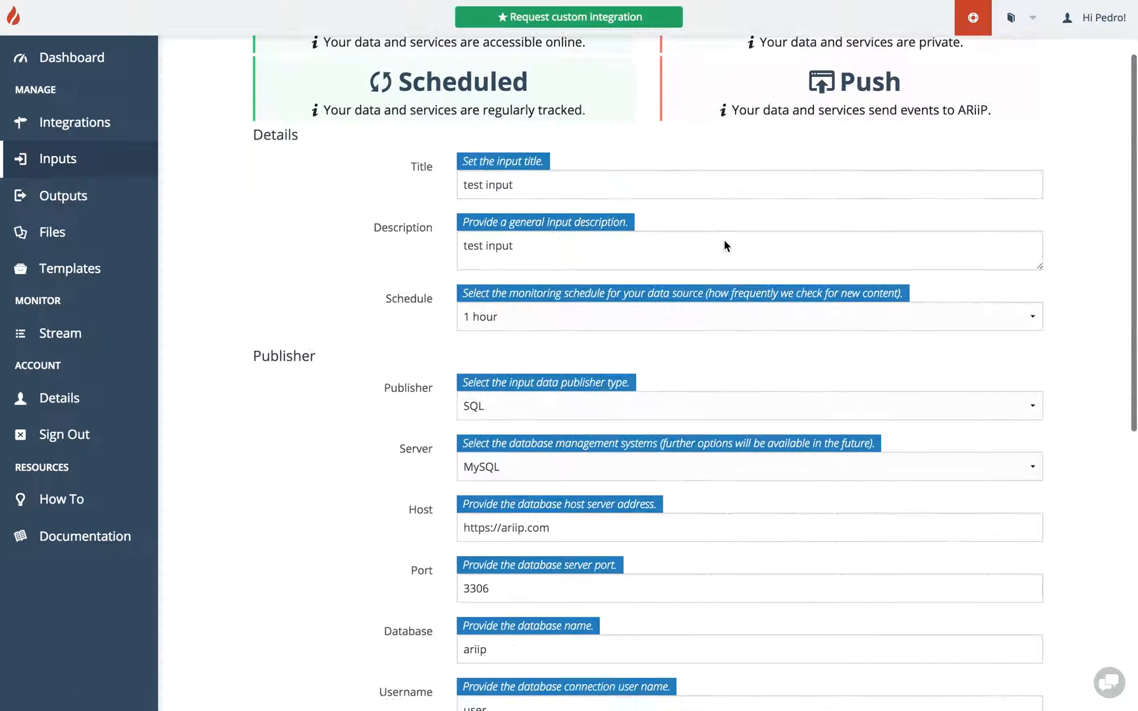
scroll(724, 239, "down", 3)
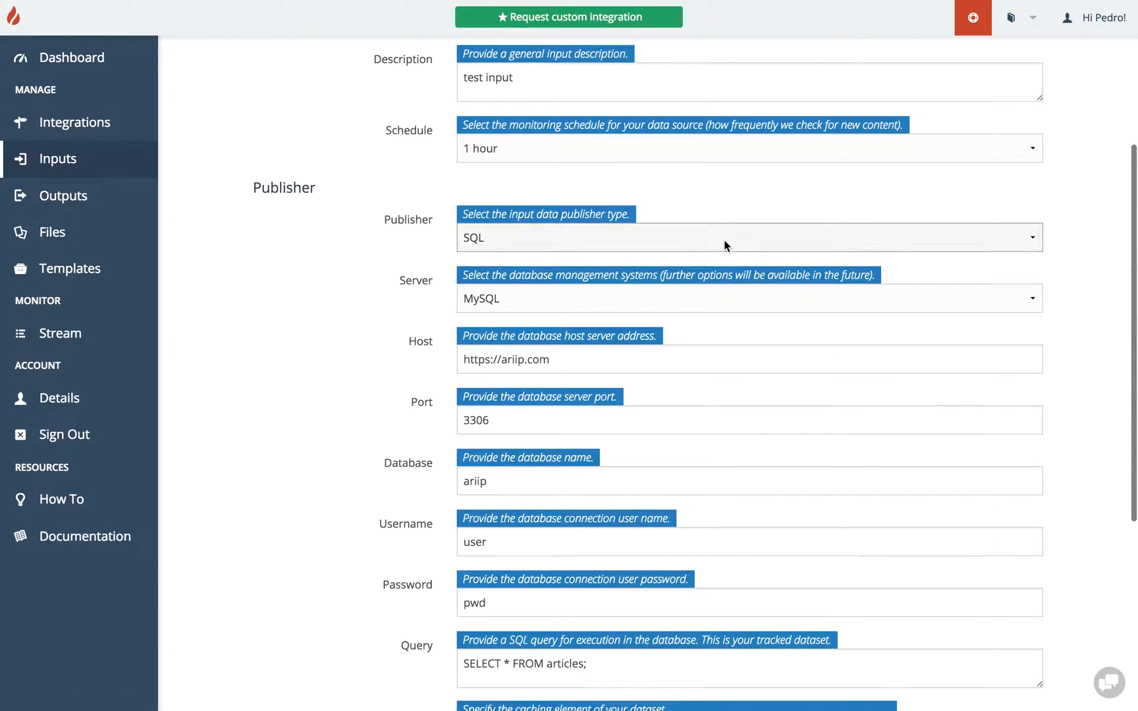
scroll(724, 239, "down", 5)
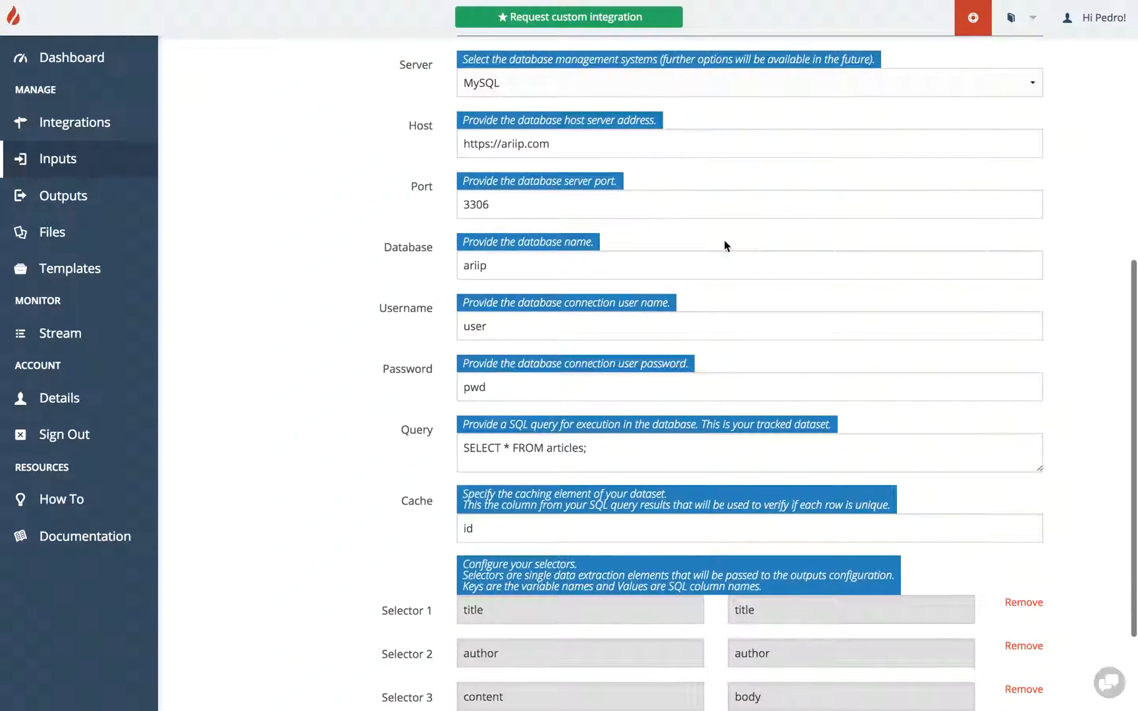
scroll(724, 246, "down", 2)
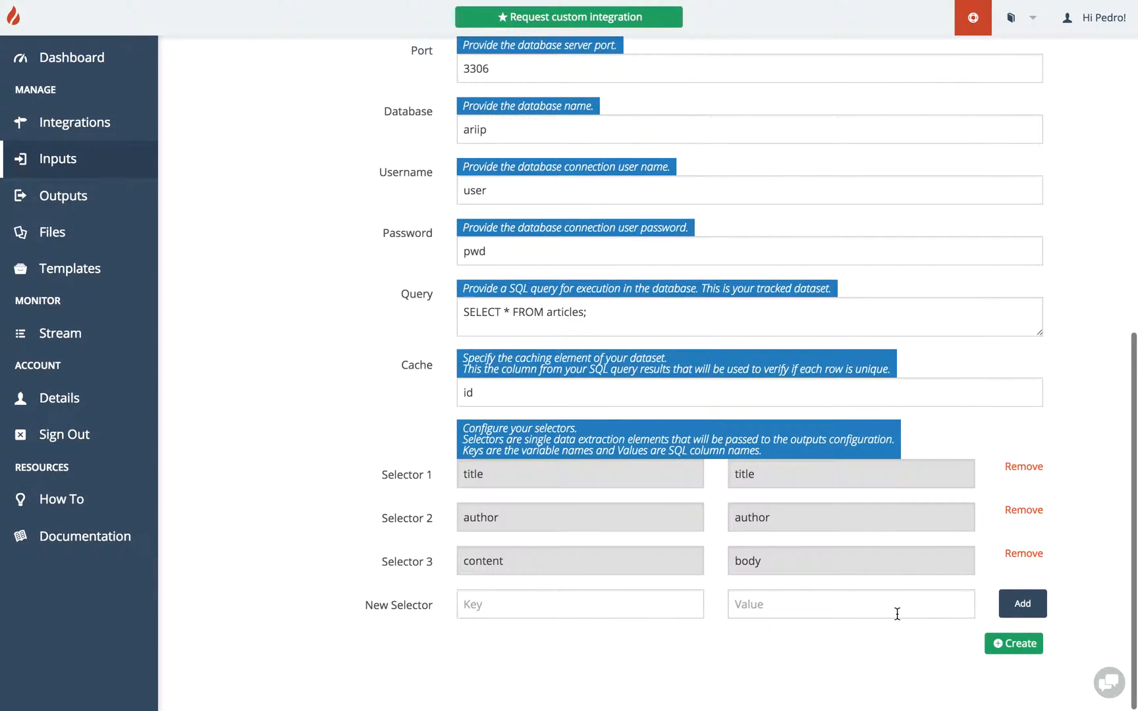
left_click(1012, 644)
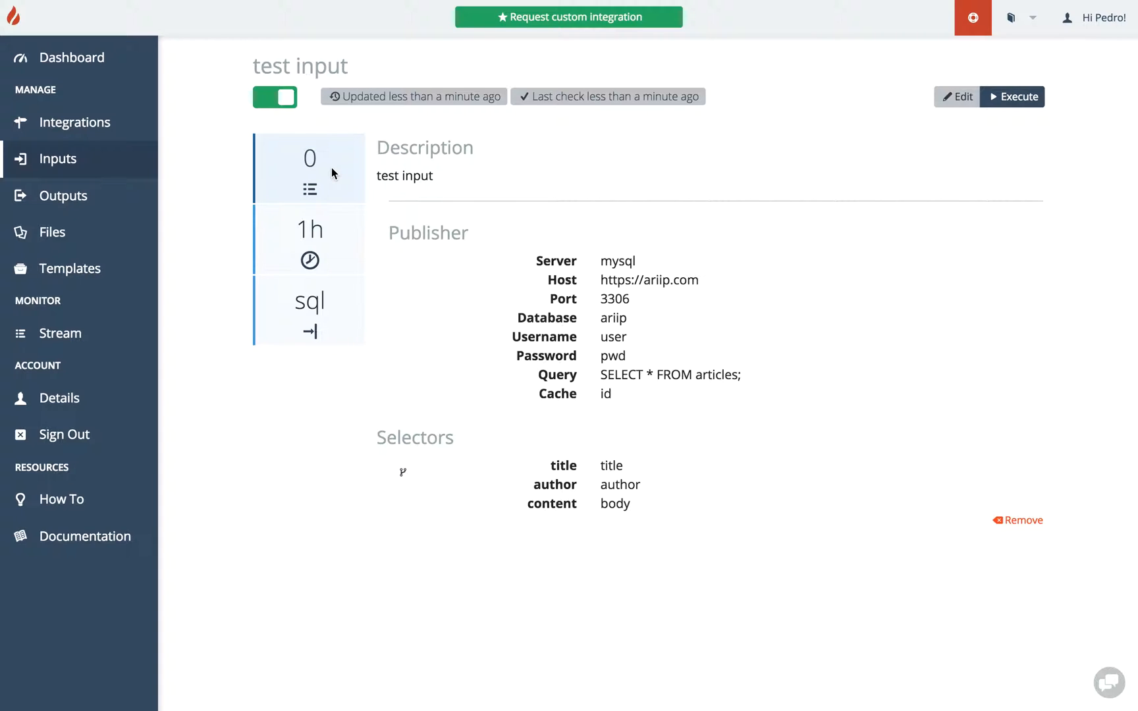
Open the Inputs list.
mouse_move(303, 231)
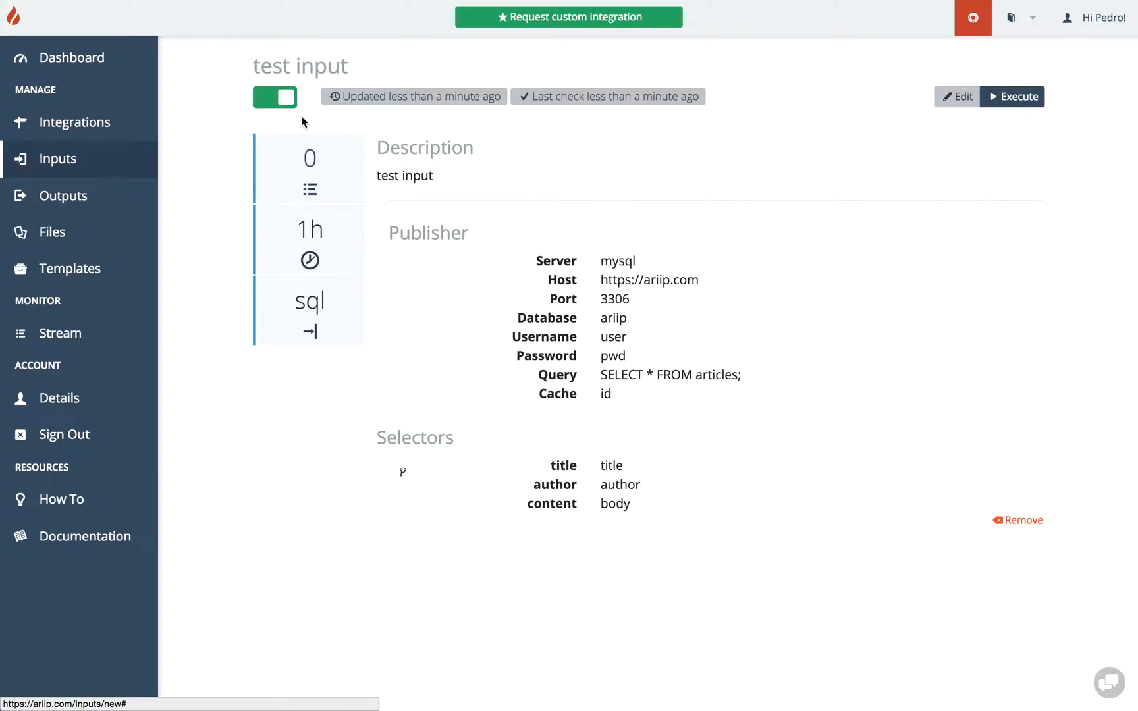
left_click(36, 160)
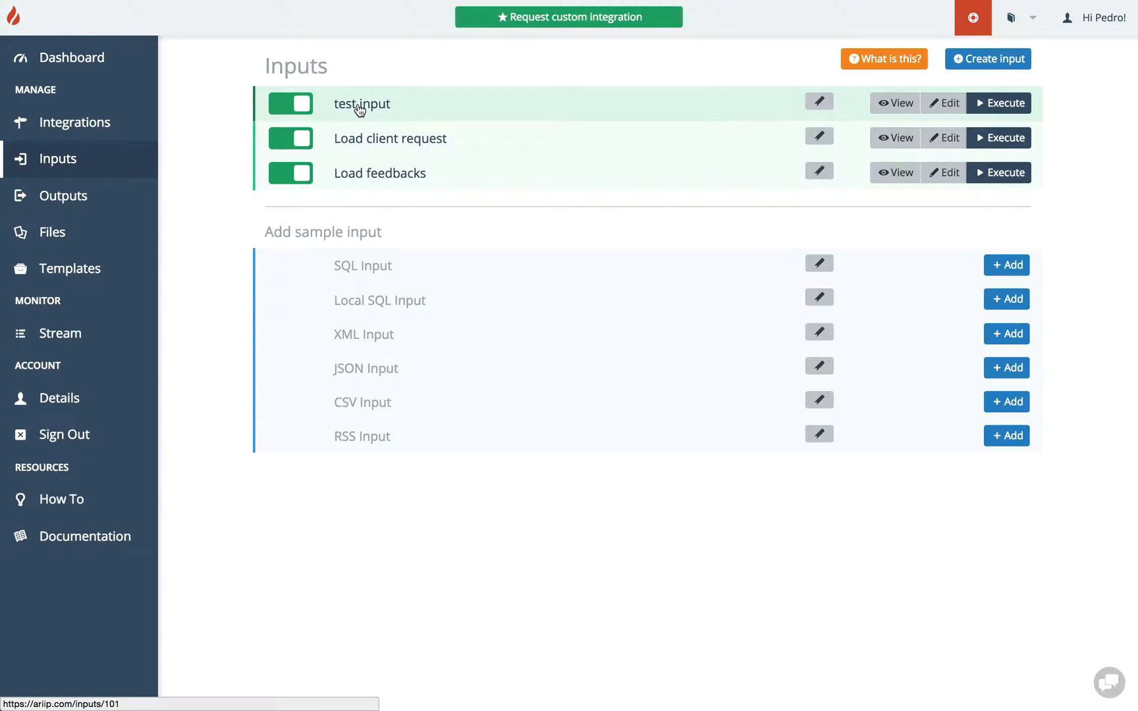
Switch the test input, Load client request and Load feedbacks inputs off and back on.
left_click(298, 104)
left_click(295, 144)
left_click(293, 175)
left_click(297, 141)
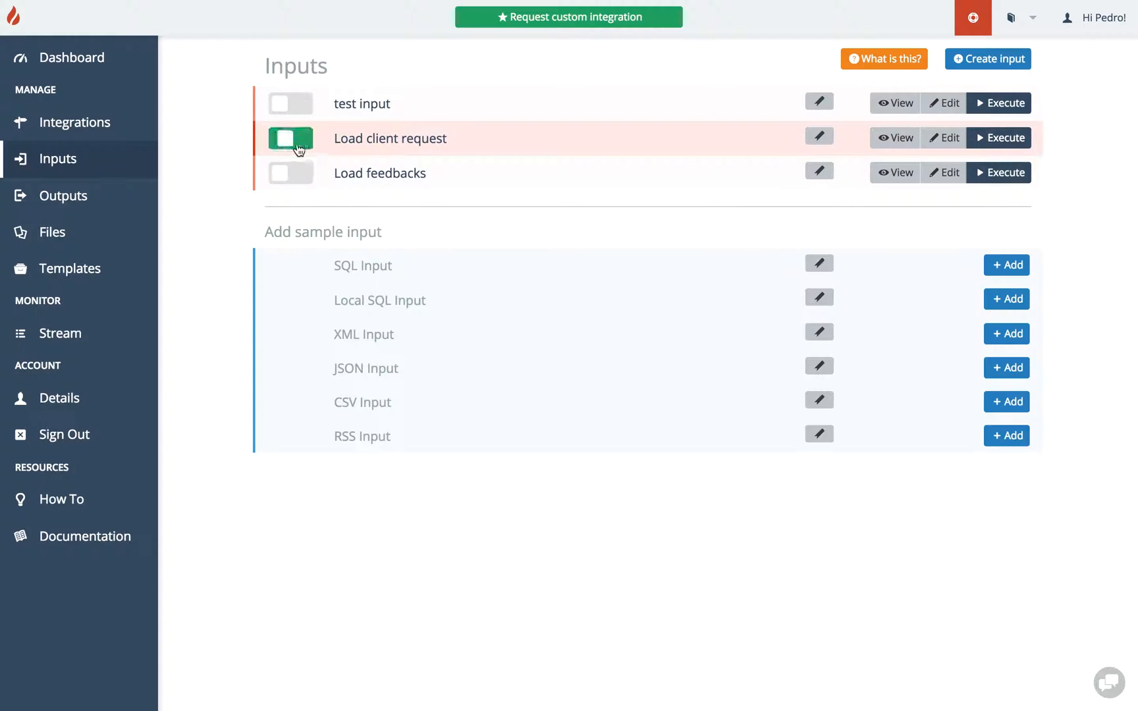
left_click(296, 106)
left_click(294, 176)
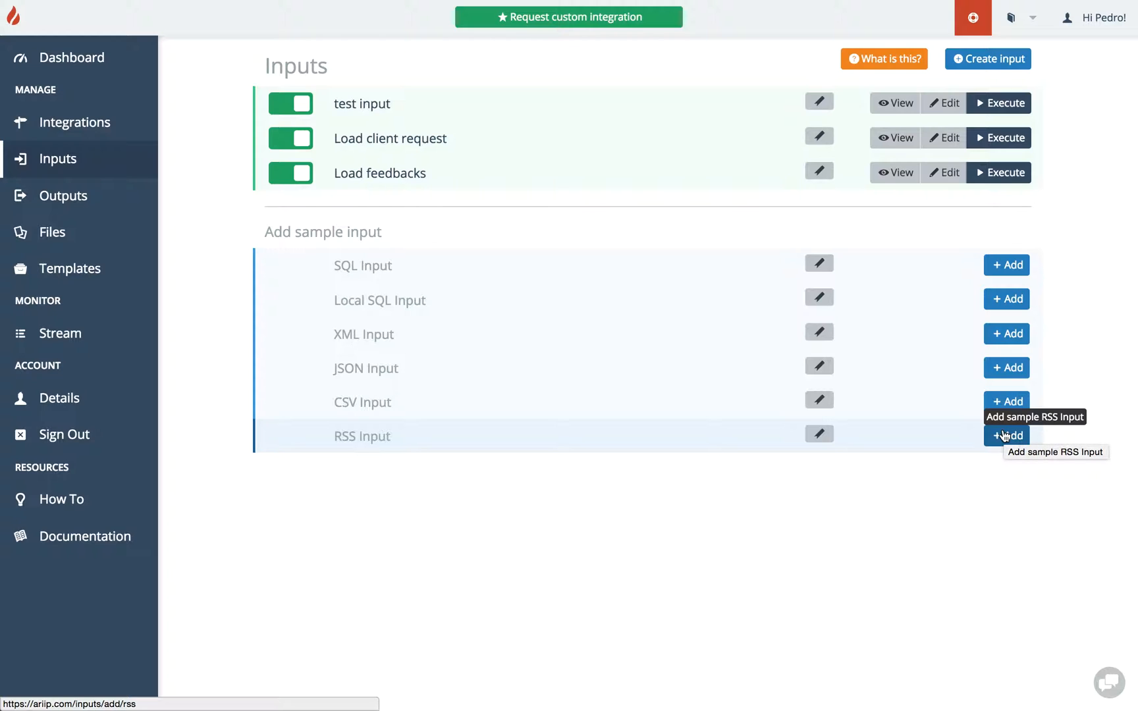
Add the sample XML input, the DaringFireball tracker, to the inputs.
left_click(1000, 336)
scroll(1000, 338, "down", 1)
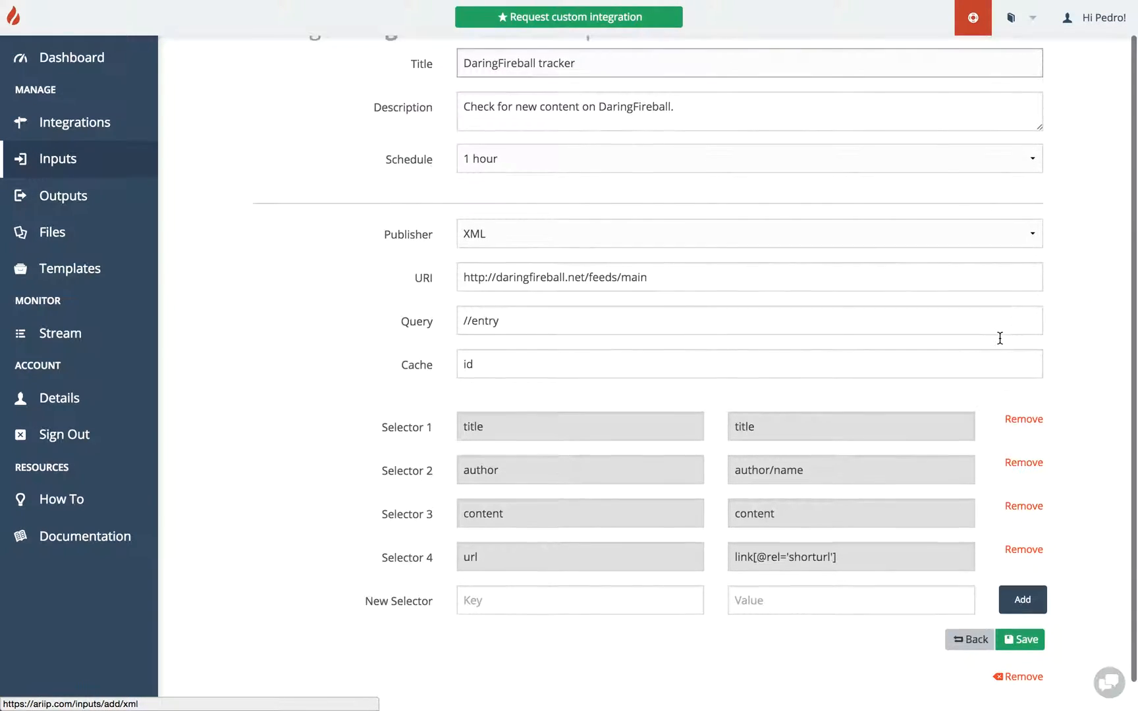
scroll(999, 338, "up", 2)
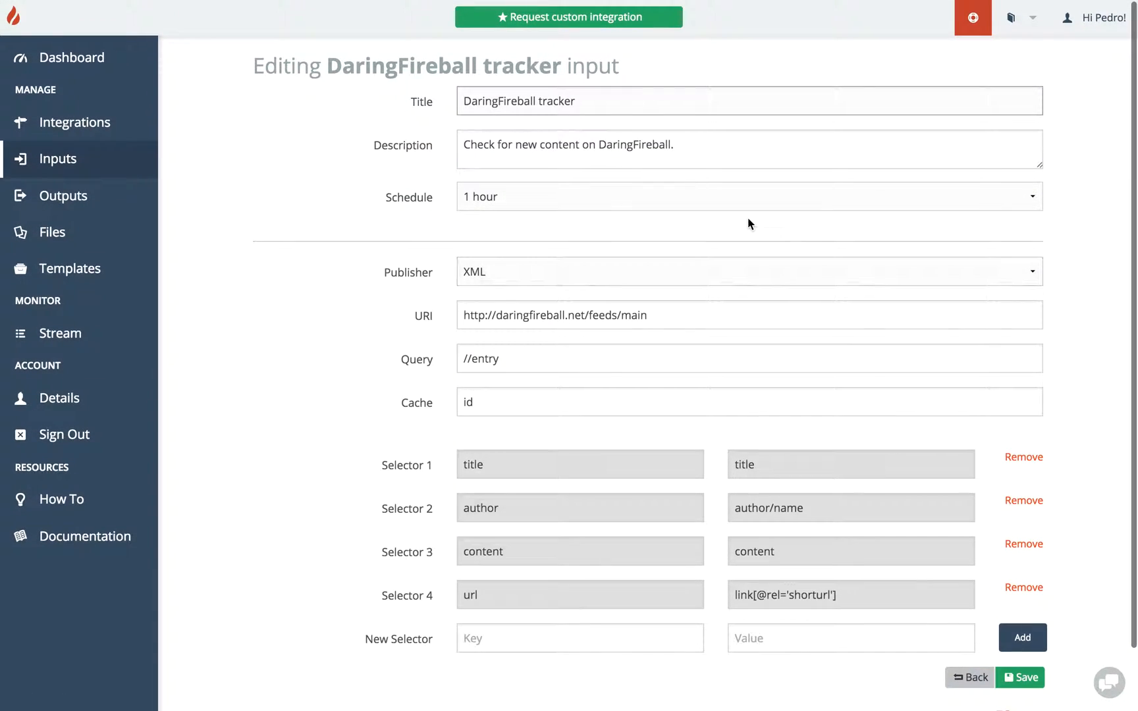
scroll(748, 224, "down", 2)
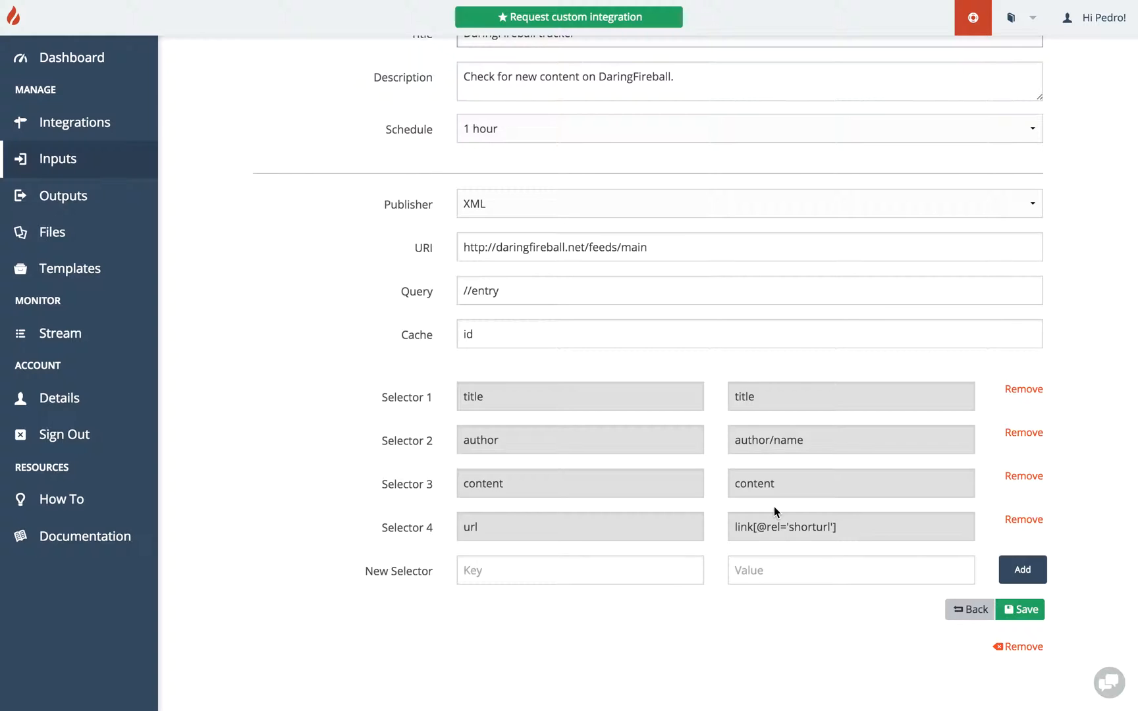
scroll(773, 507, "up", 2)
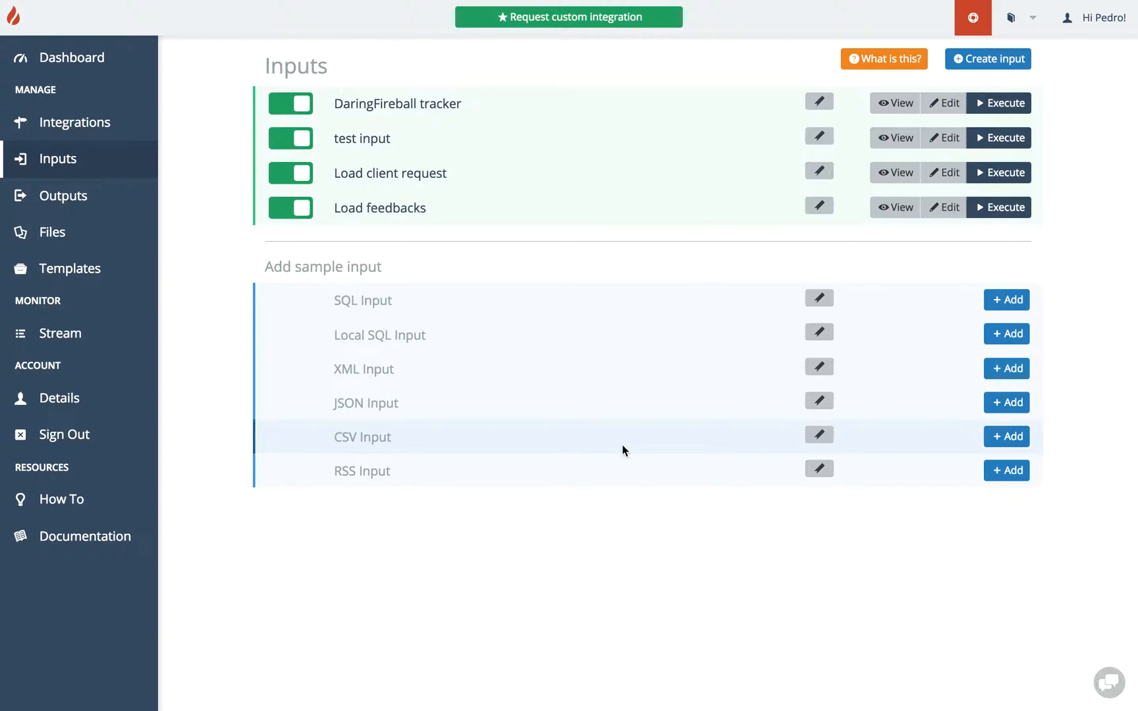
Open the feedback form.
left_click(1118, 689)
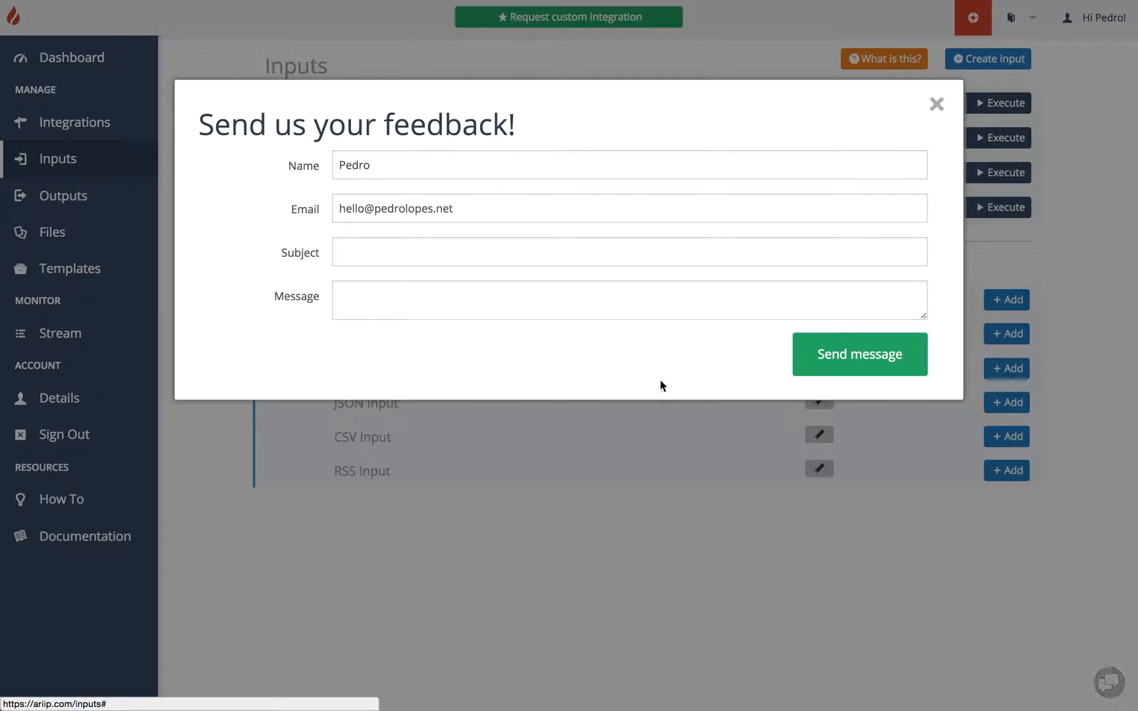